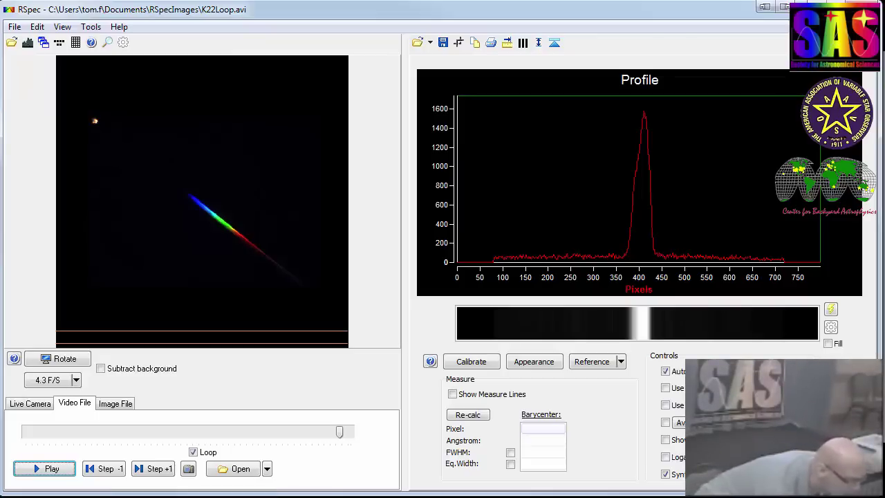
Load the still image Vega.bmp from the recently used image files in place of the video
click(113, 405)
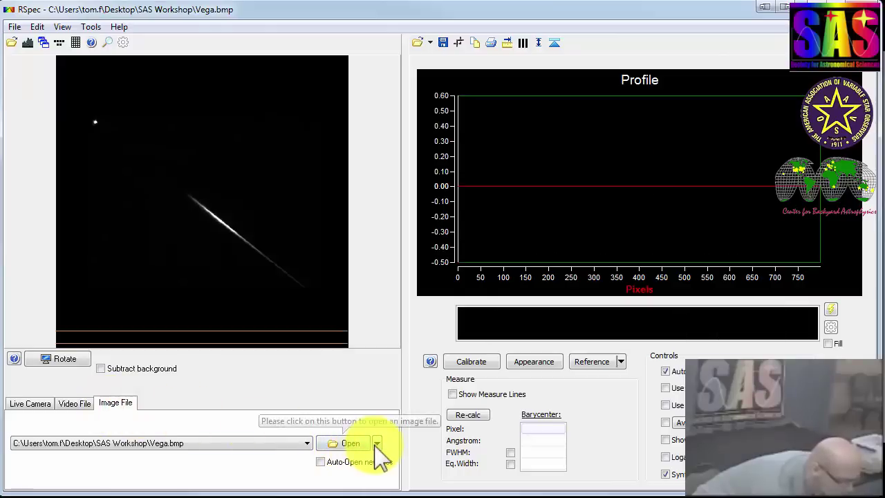
click(375, 444)
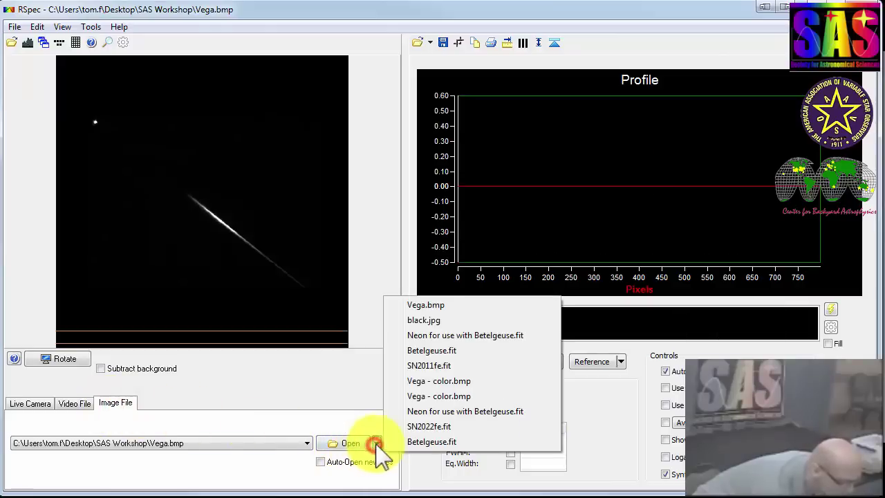
click(441, 306)
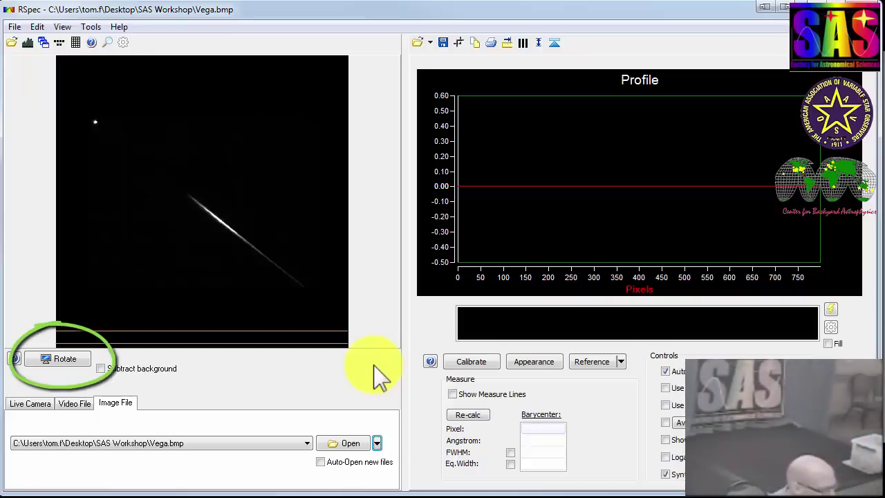
Rotate the Vega image to 321.5 degrees so that the star and its spectrum lie horizontally
click(90, 360)
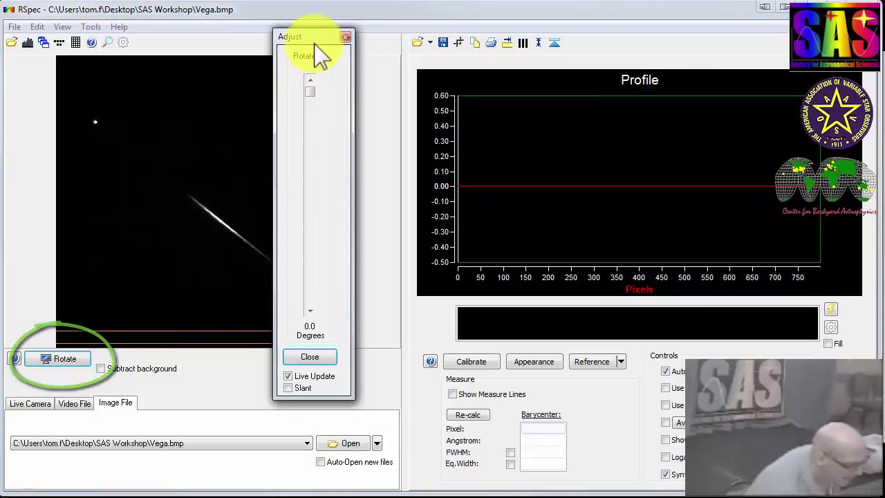
drag(318, 38, 400, 36)
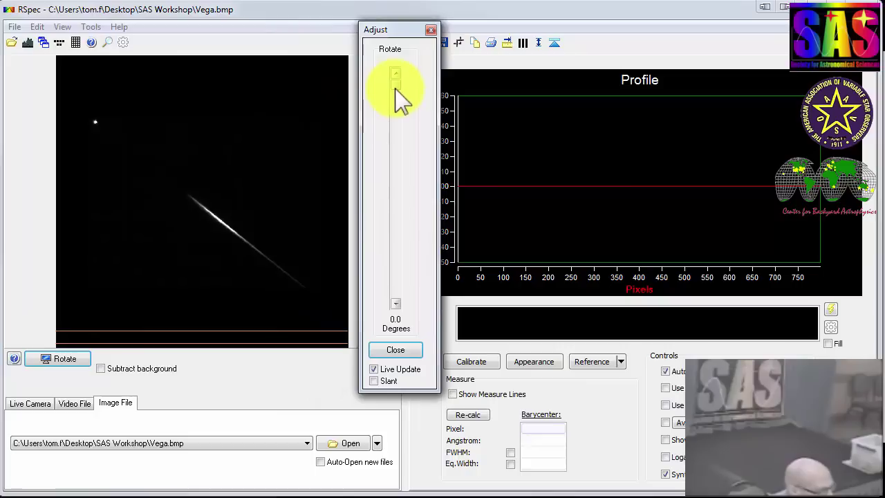
drag(396, 88, 398, 274)
click(396, 303)
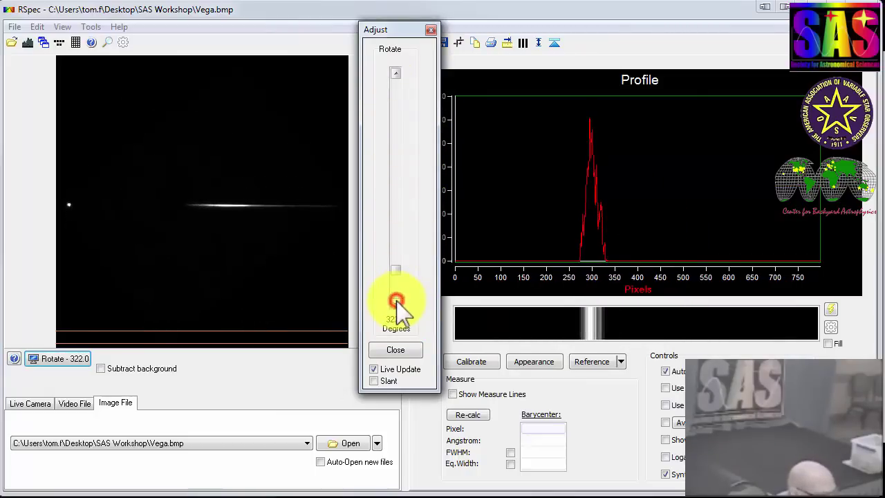
click(395, 73)
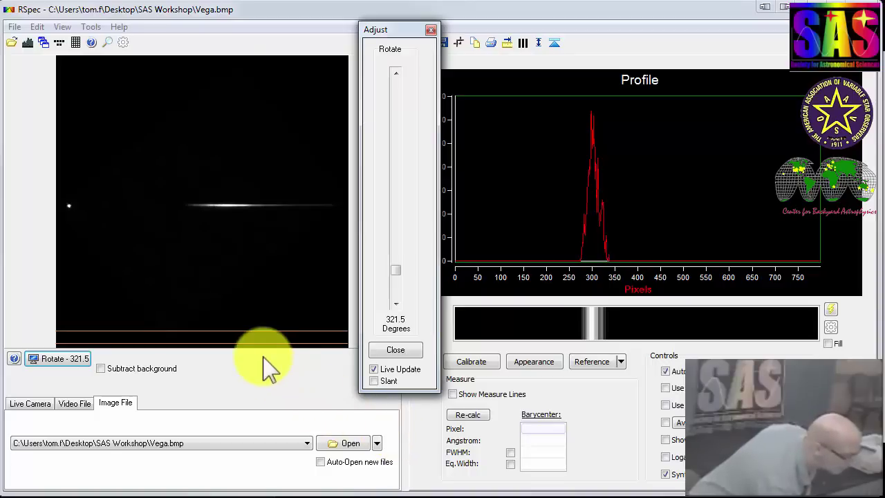
Move the orange selection lines so they bracket the star and its spectrum, and finish the rotation adjustment
drag(261, 339, 302, 182)
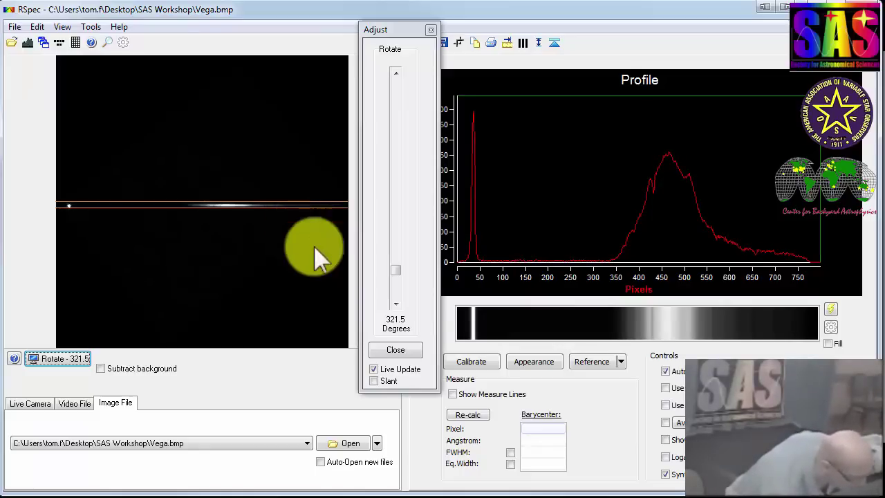
click(416, 353)
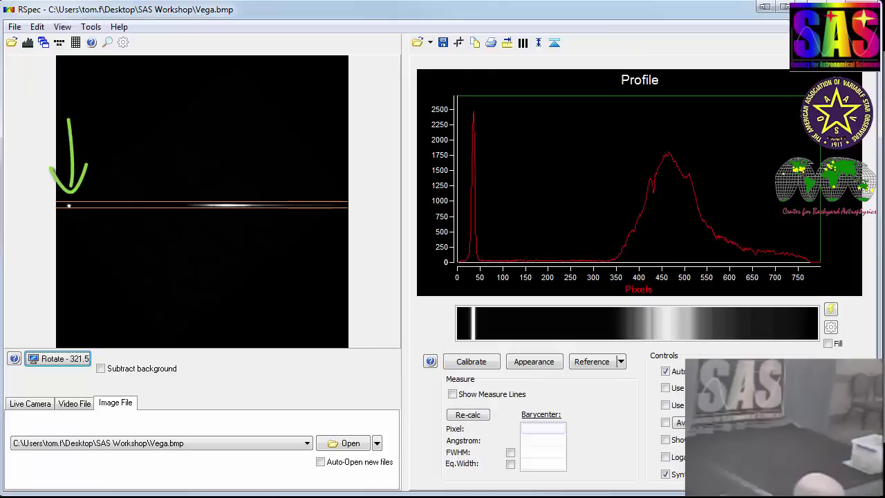
mouse_move(415, 97)
mouse_down()
mouse_move(412, 173)
mouse_move(457, 284)
mouse_move(415, 96)
mouse_up()
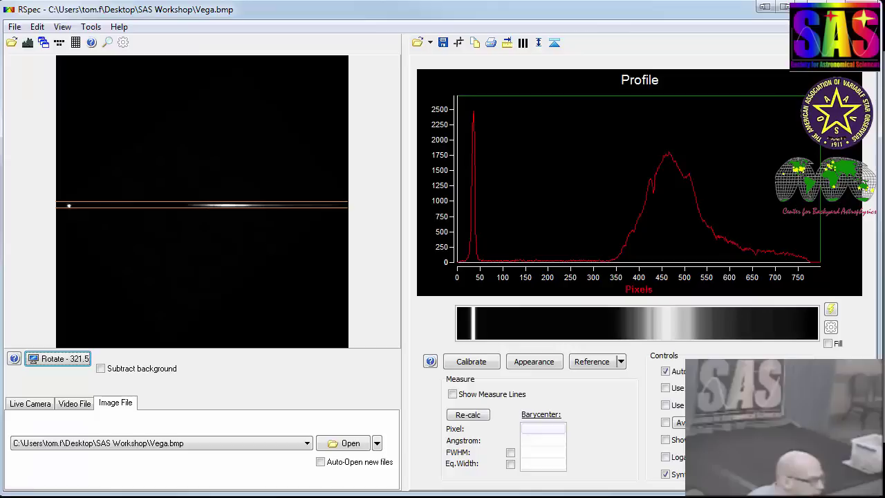
click(92, 27)
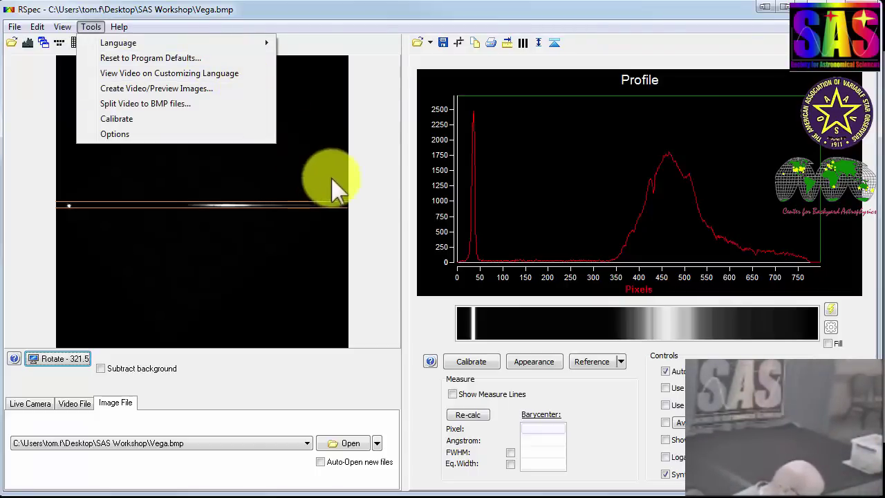
click(378, 203)
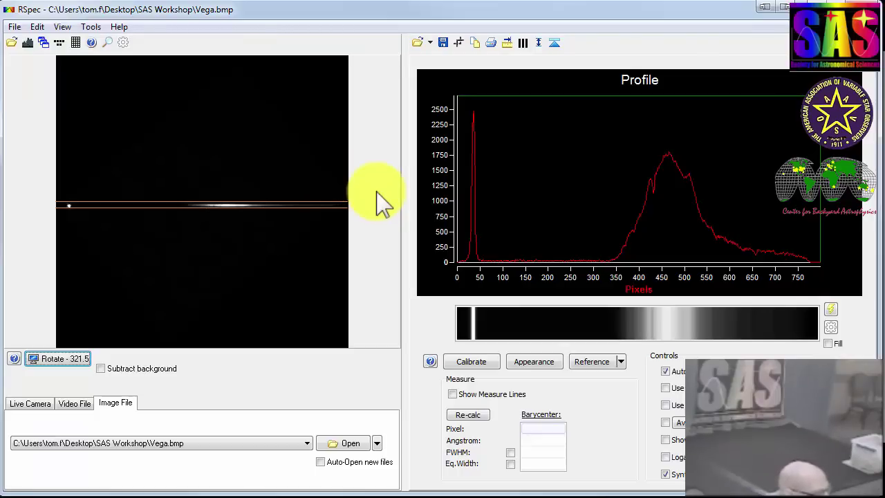
Widen the profile graph area at the expense of the image area, and switch the synthesized spectrum strip off and on again
drag(405, 192, 222, 220)
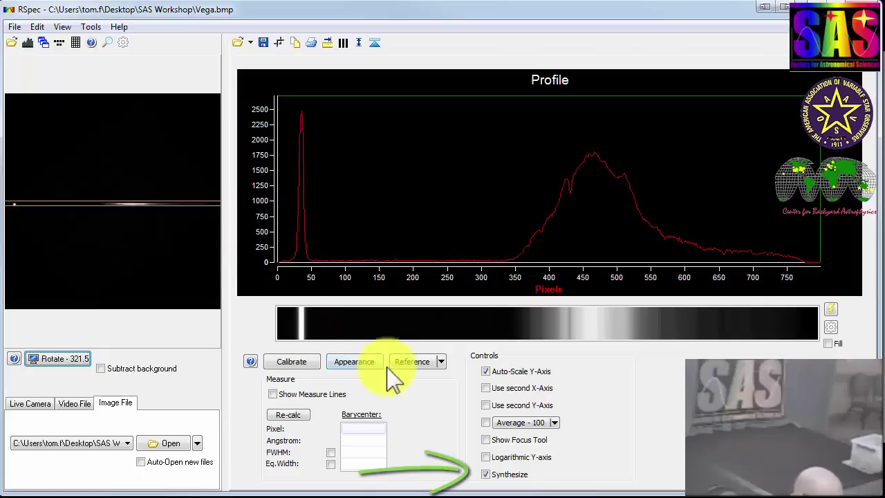
click(486, 475)
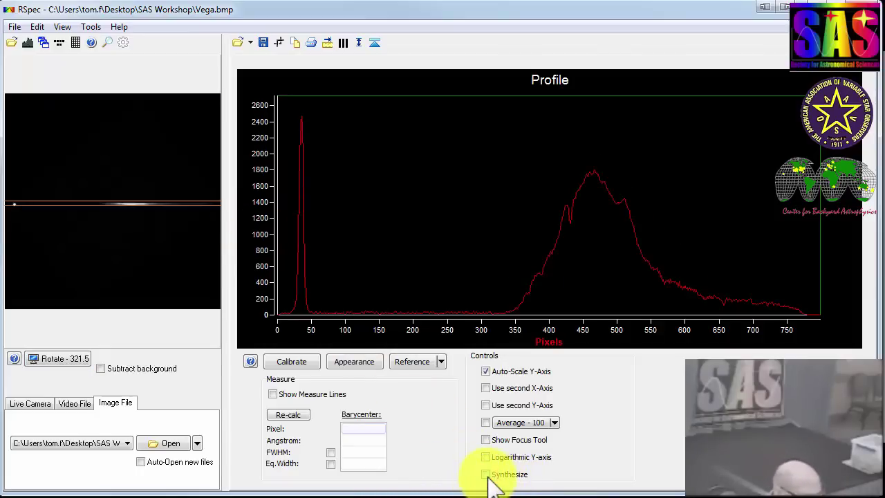
click(486, 475)
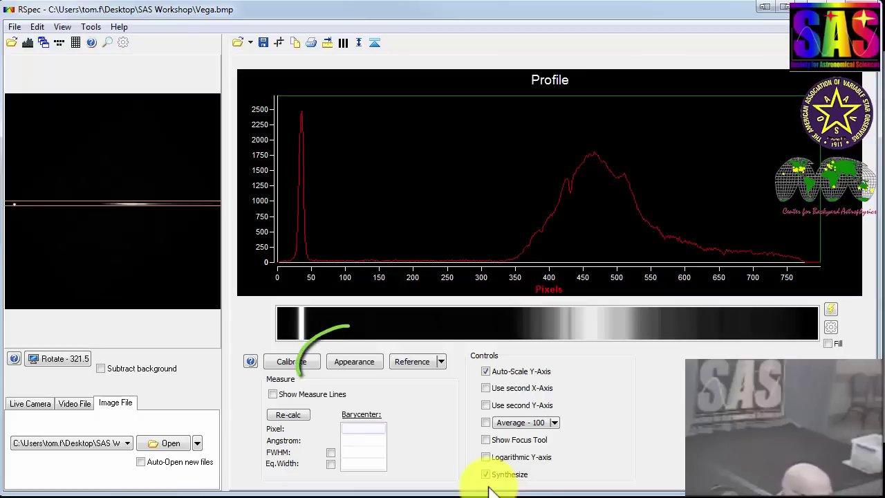
Set the profile line width to 2 and make the profile's data points visible
click(379, 365)
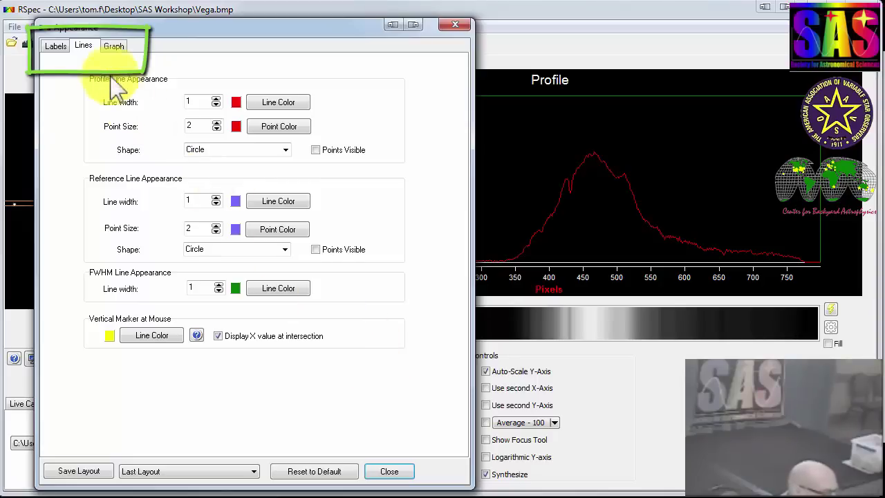
click(95, 55)
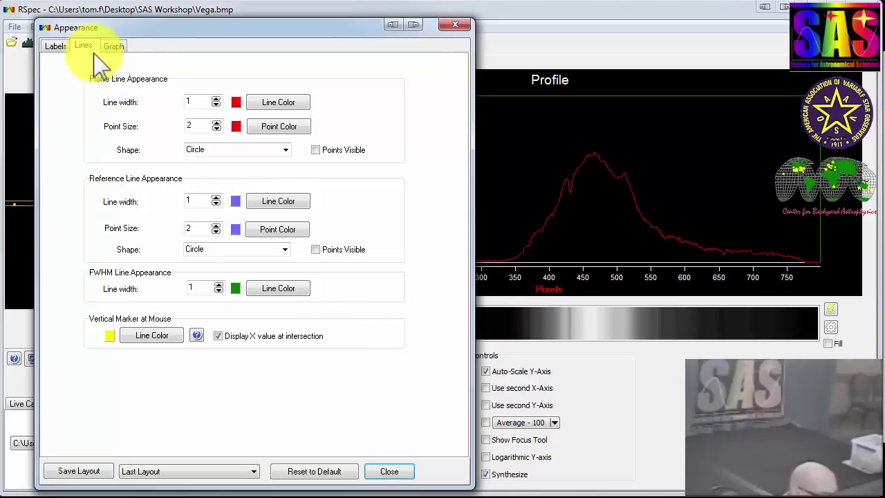
click(216, 99)
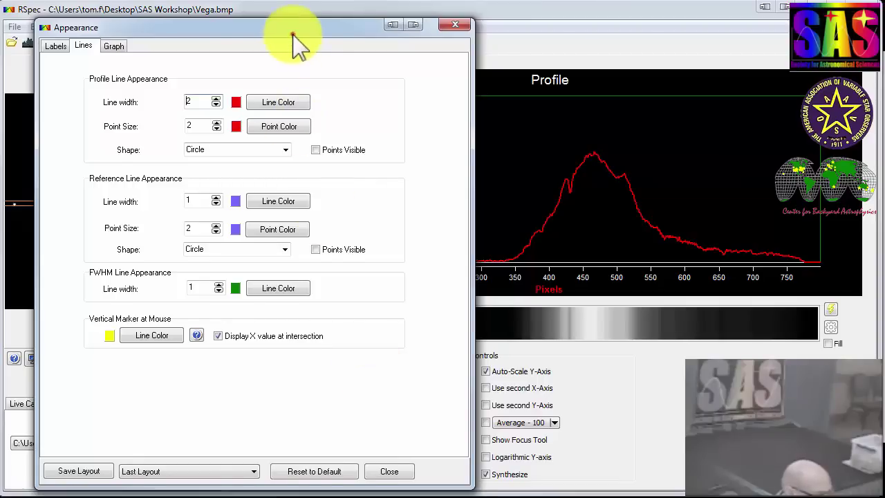
drag(291, 27, 98, 36)
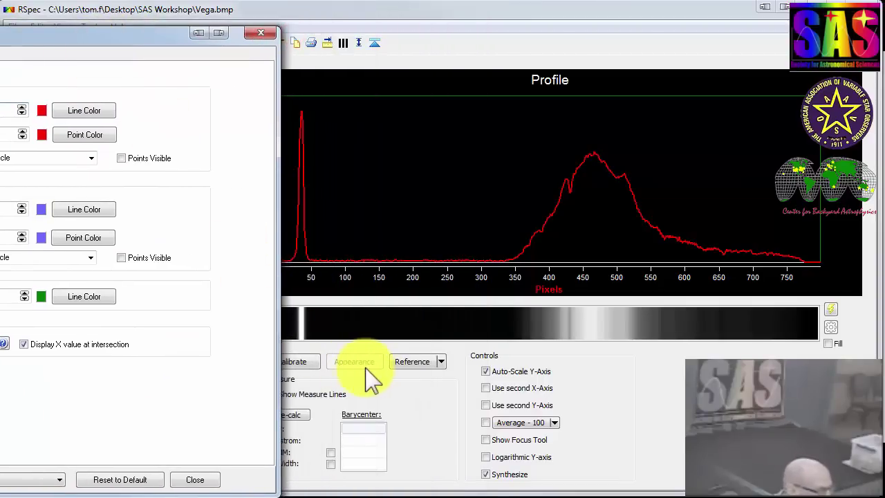
drag(162, 34, 350, 27)
click(308, 148)
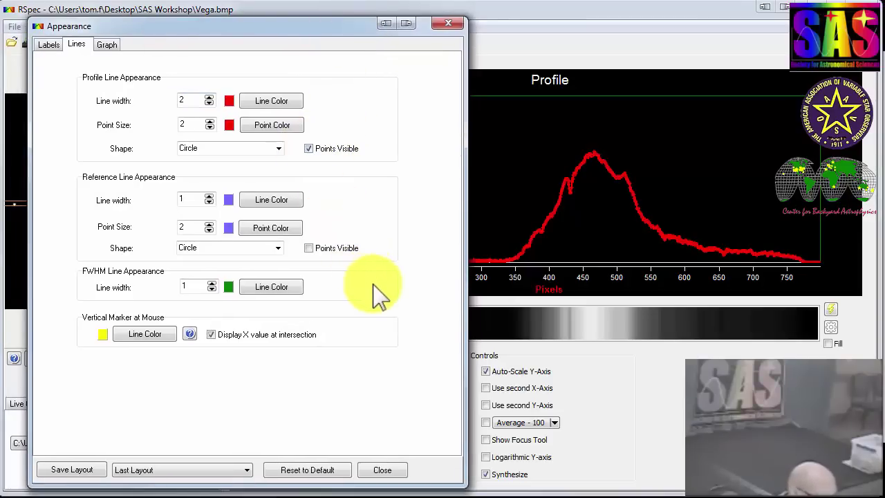
click(394, 472)
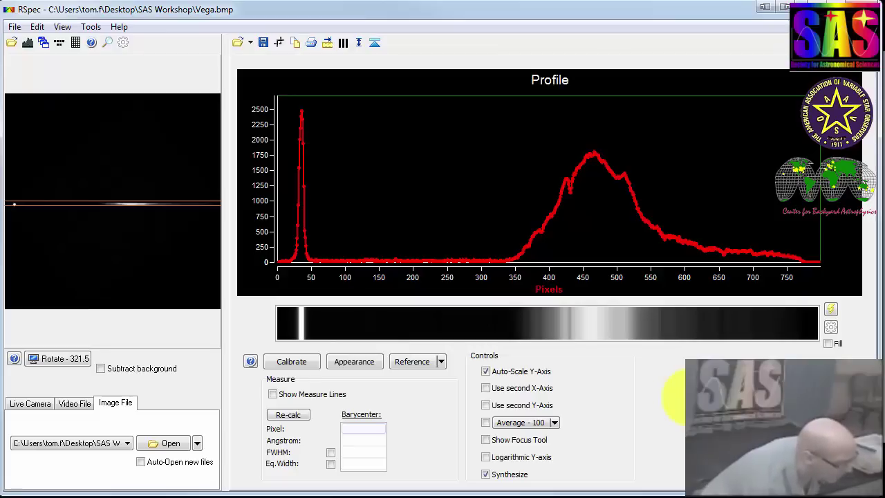
Examine the individual data points around the absorption dip near pixel 431 and the dip near pixel 500 on the profile
click(572, 196)
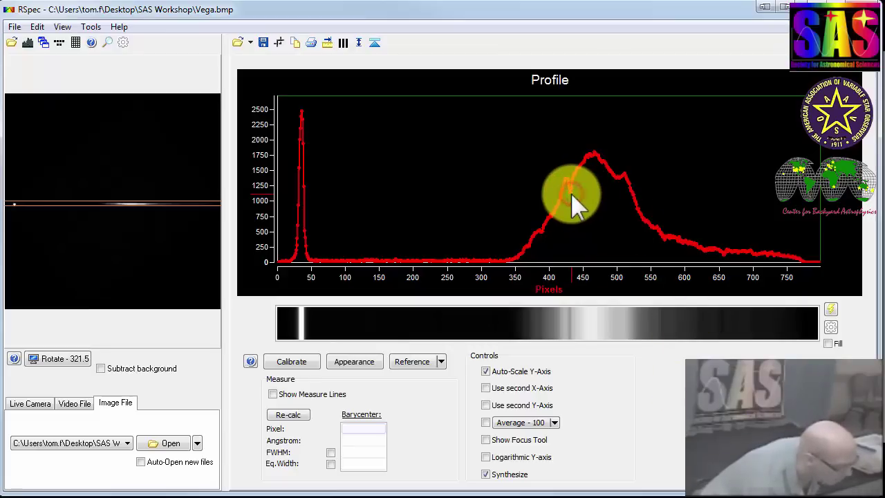
scroll(571, 198, up, 4)
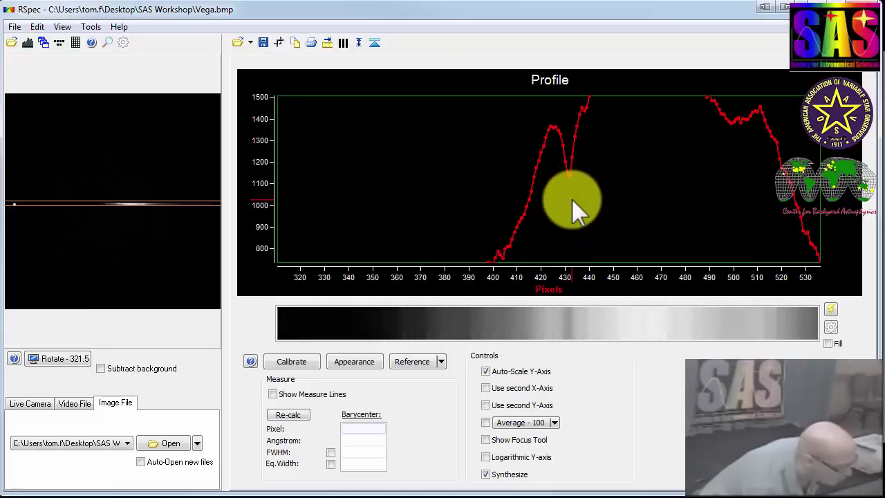
scroll(593, 161, up, 3)
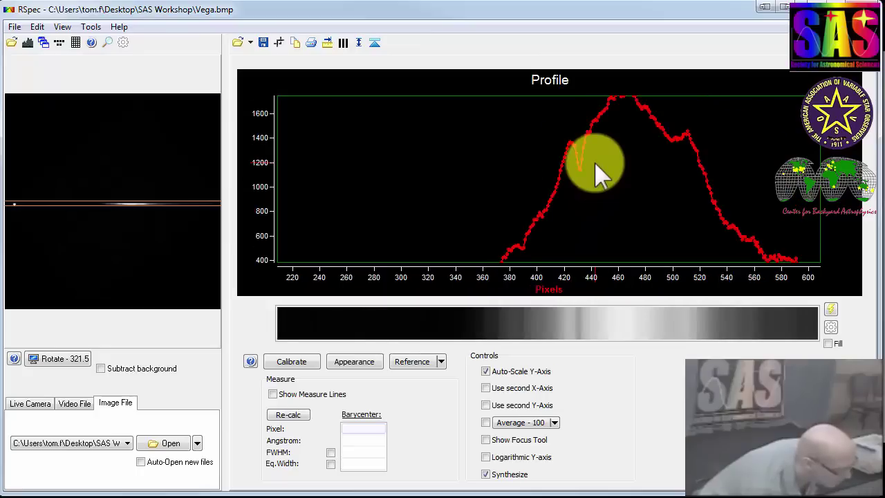
scroll(550, 197, down, 3)
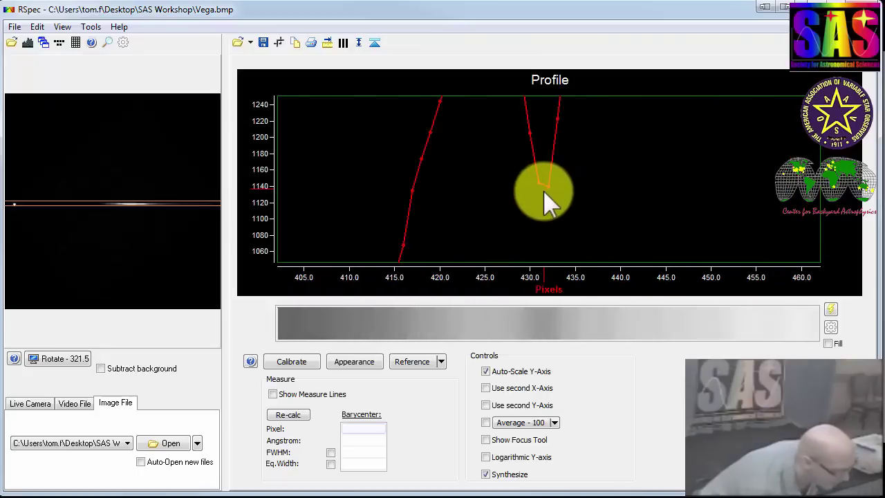
scroll(549, 208, down, 1)
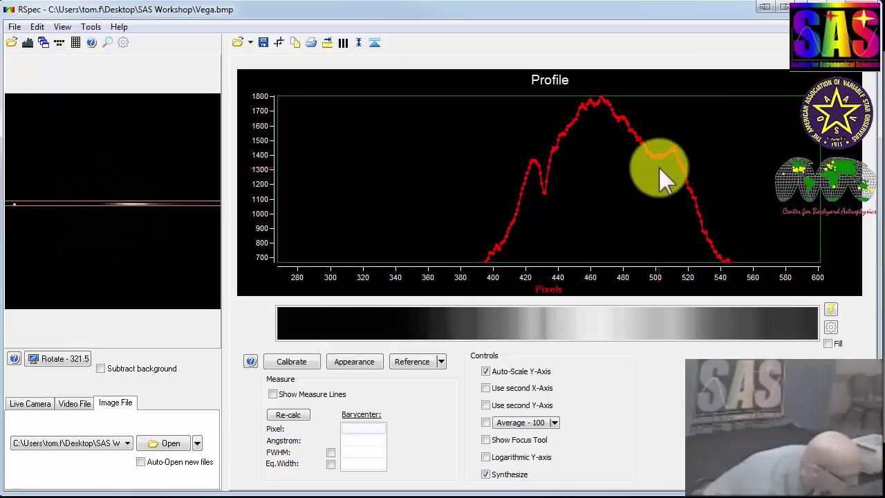
scroll(658, 172, up, 2)
scroll(658, 173, down, 2)
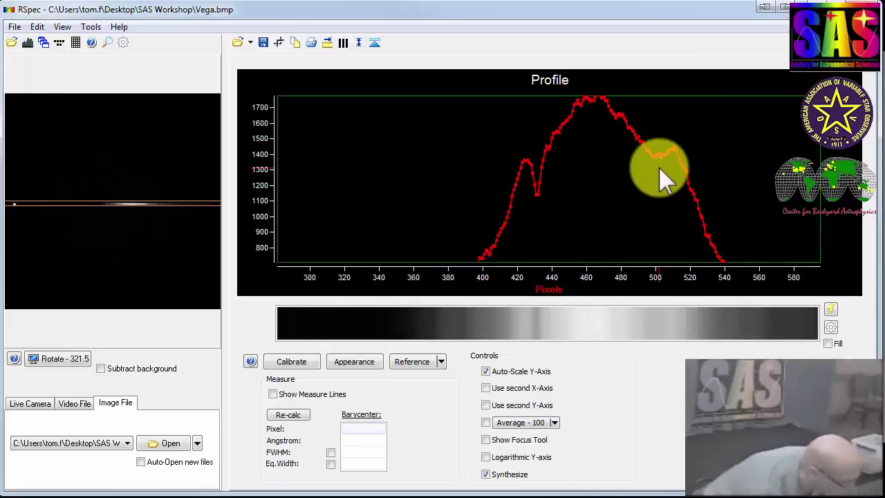
scroll(650, 179, up, 1)
drag(647, 170, 660, 195)
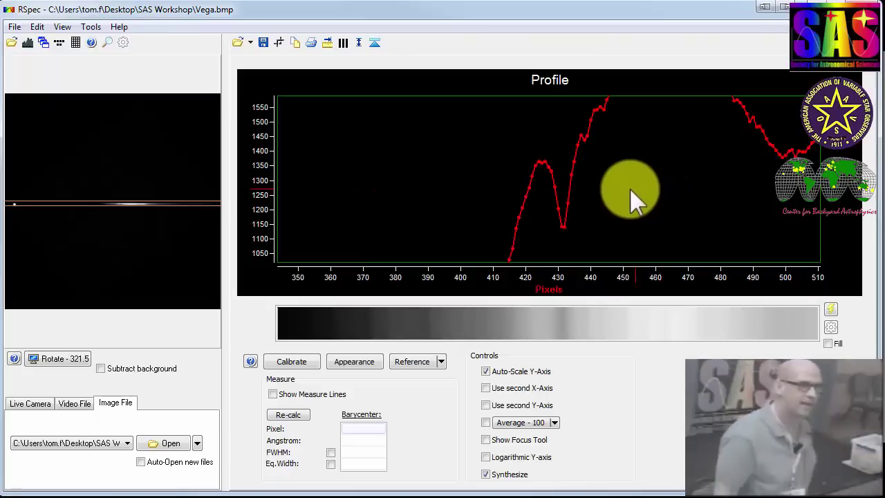
drag(472, 123, 653, 249)
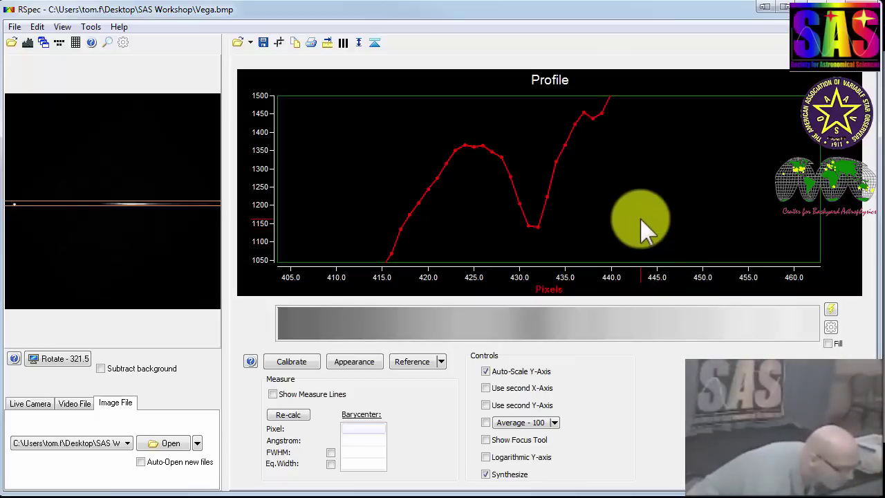
click(640, 218)
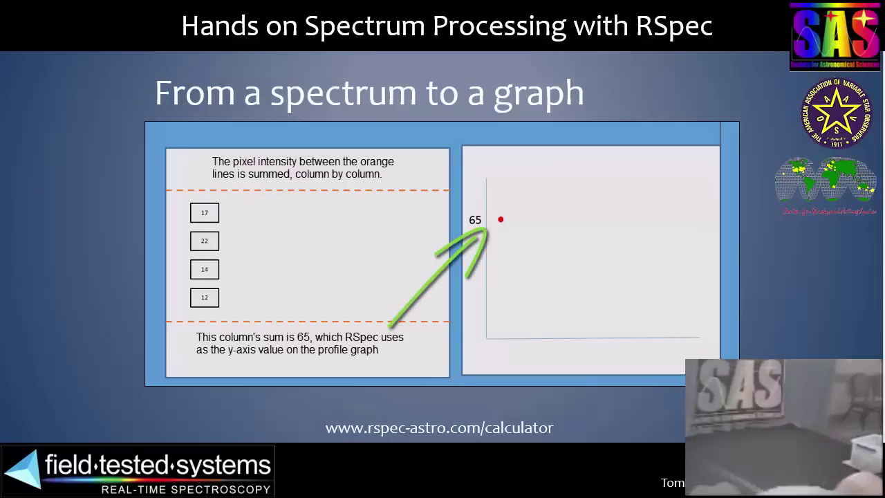
click(208, 405)
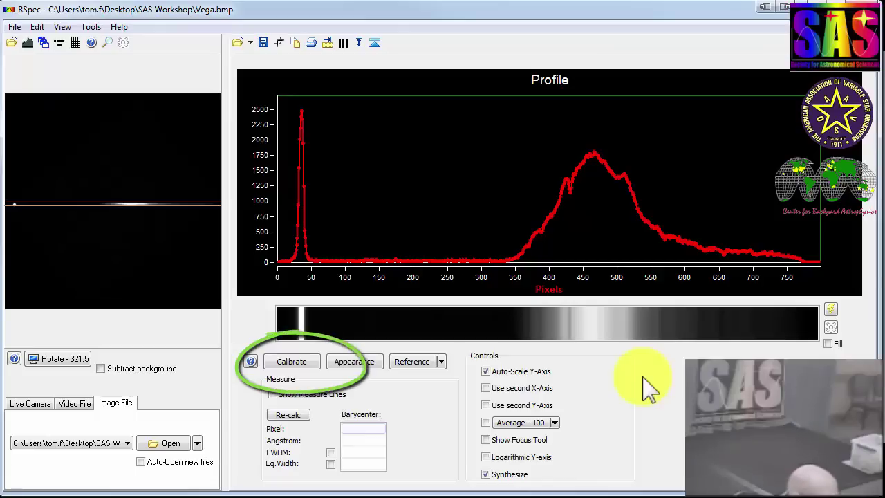
Hide the data points on the profile line
click(345, 362)
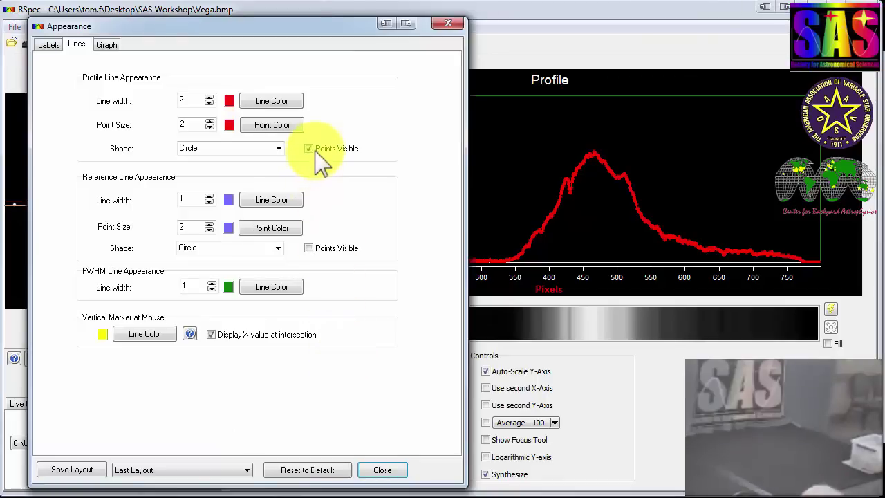
click(308, 148)
click(399, 470)
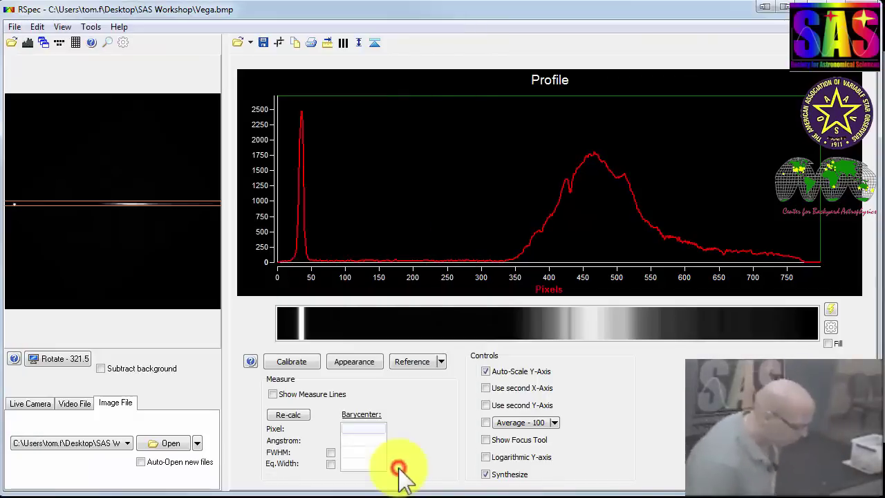
Open the Calibration Wizard, place its window over the image area and switch it to linear calibration
click(316, 366)
drag(58, 7, 250, 111)
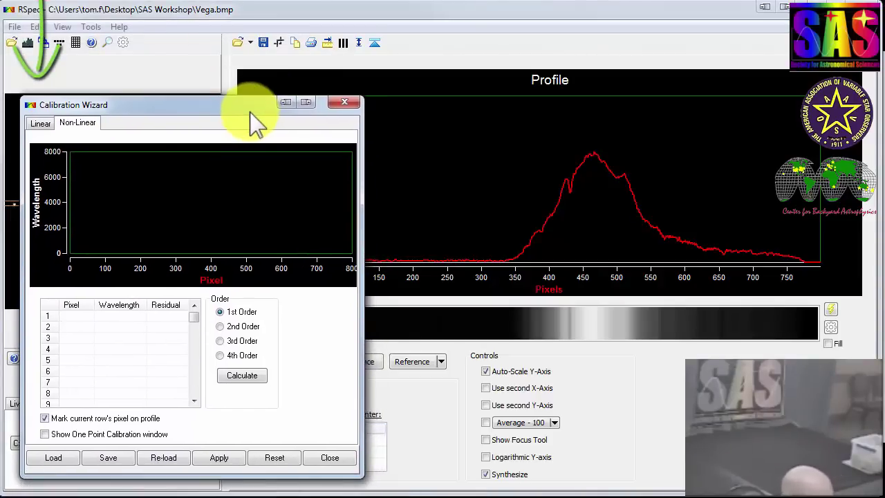
click(43, 127)
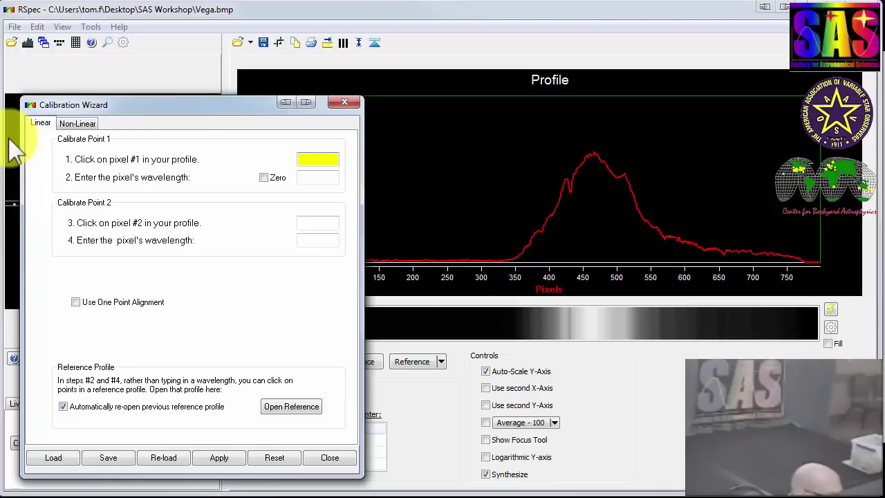
Set calibration point 1 on the zero-order peak at pixel 36 with a wavelength of 0
drag(147, 109, 639, 49)
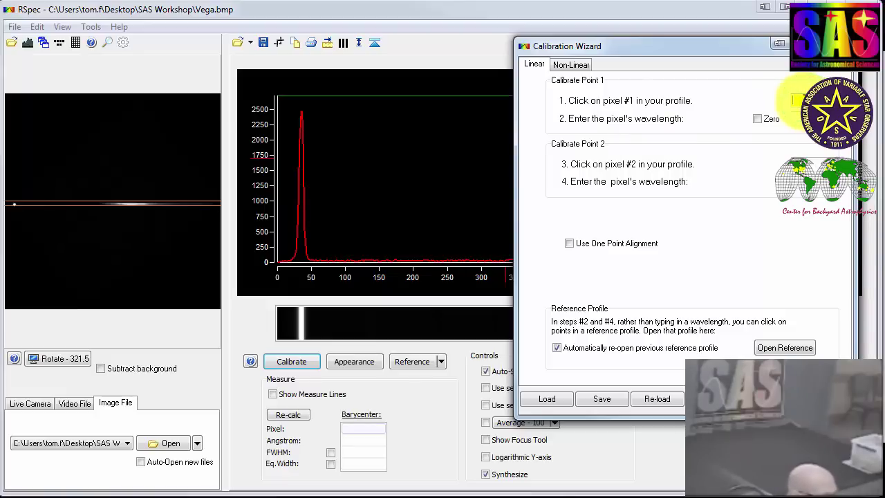
click(302, 115)
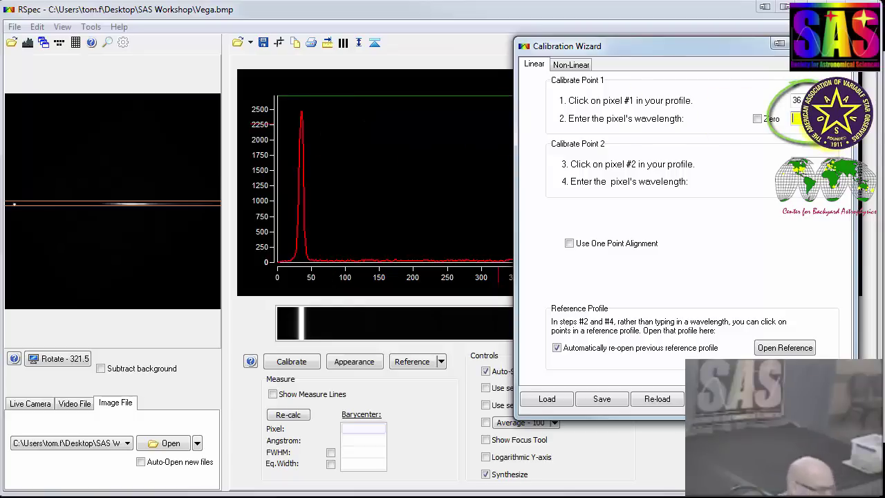
text(0)
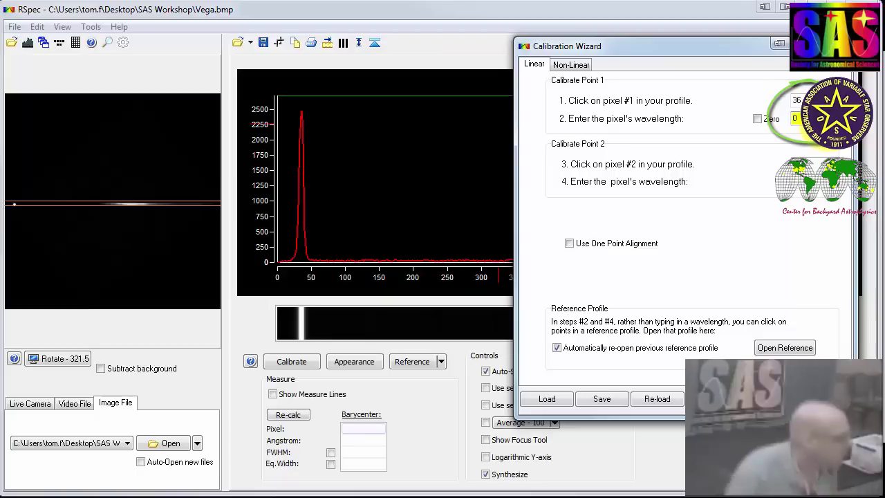
Uncover the right part of the profile and pick the bottom of the absorption dip at pixel 432 as calibration point 2
click(736, 50)
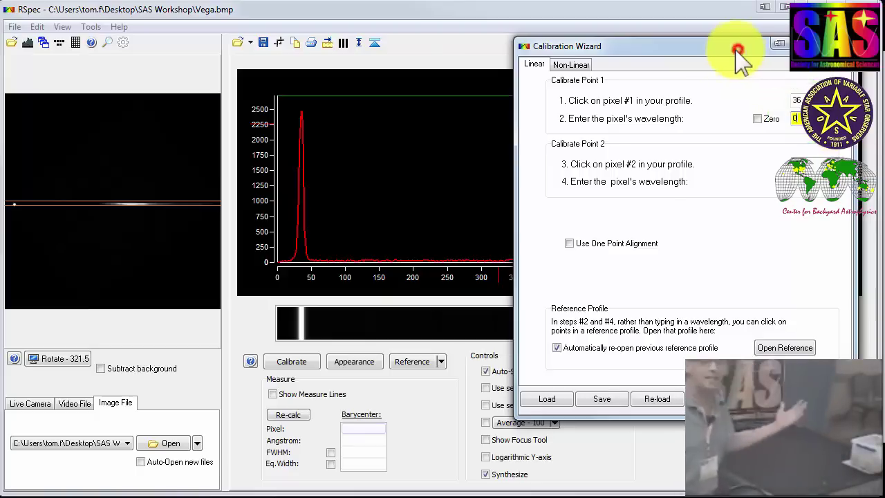
drag(737, 50, 256, 61)
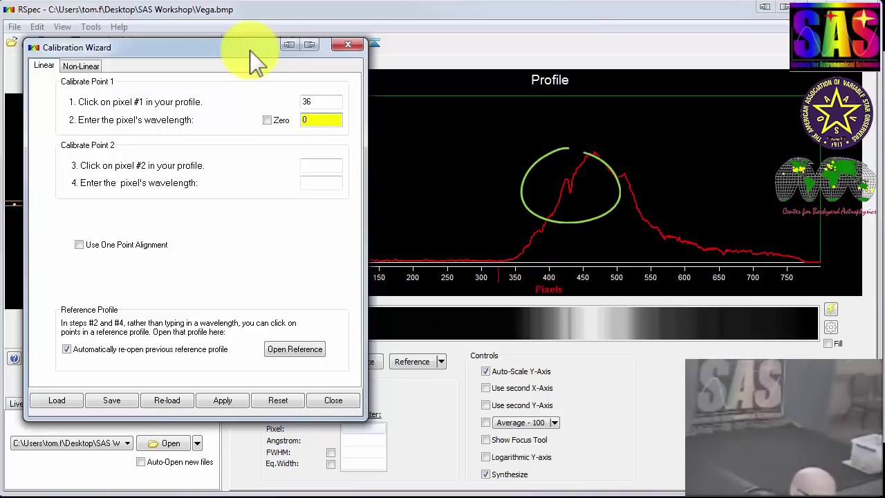
click(568, 195)
scroll(568, 194, up, 5)
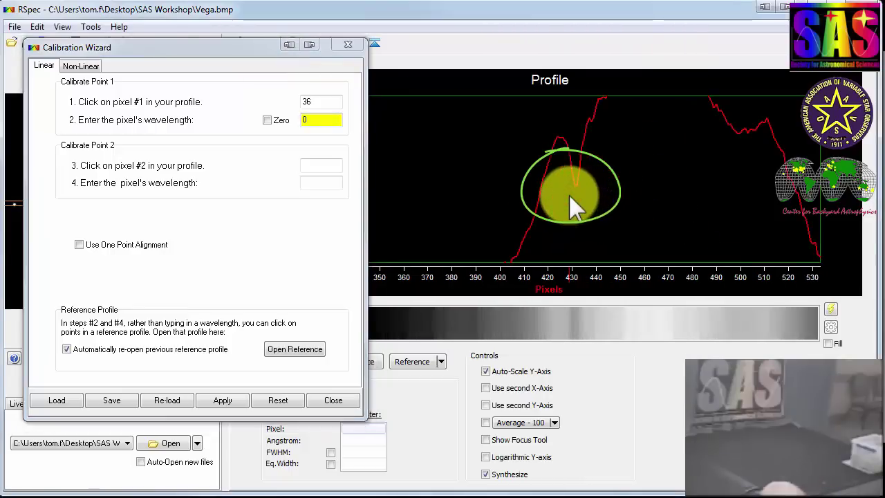
click(640, 161)
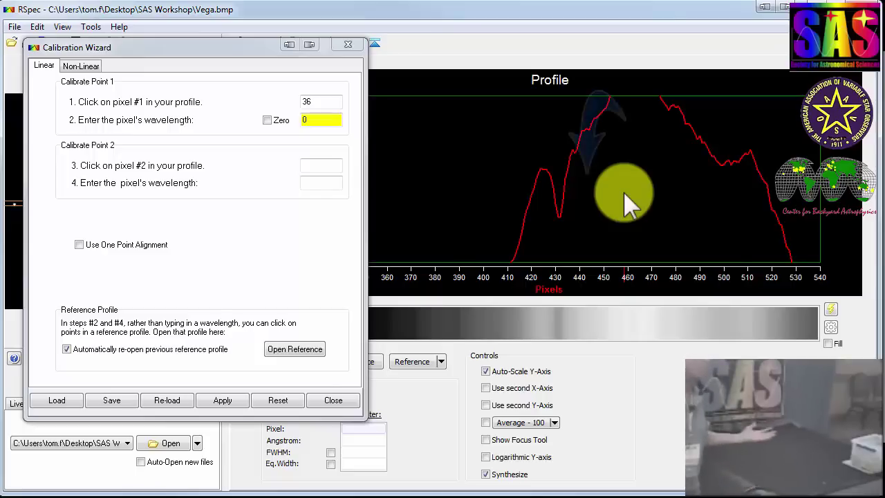
scroll(625, 202, down, 2)
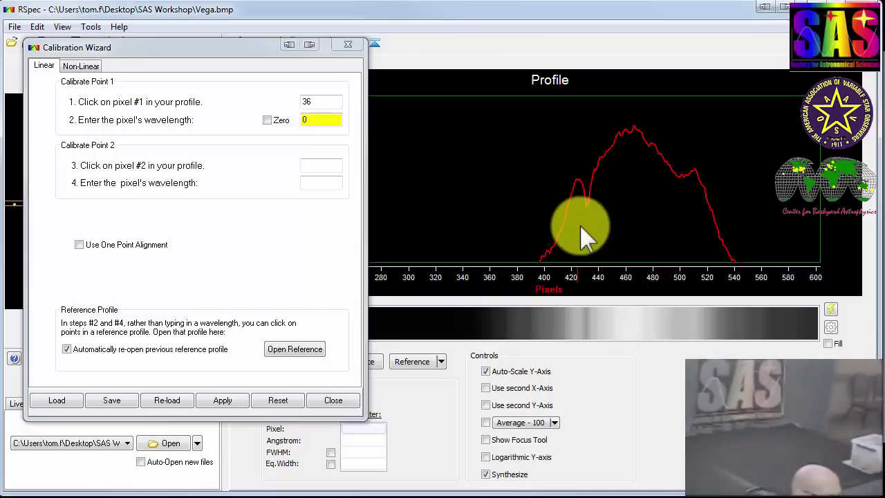
scroll(579, 223, up, 2)
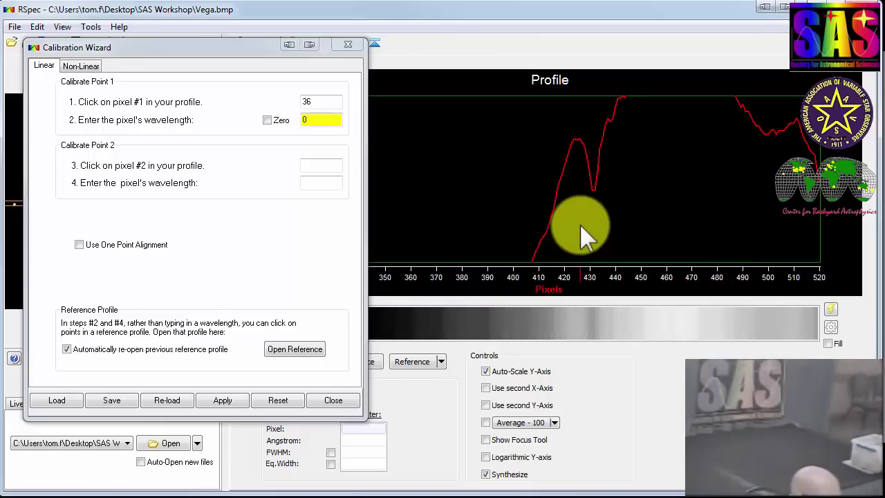
click(312, 169)
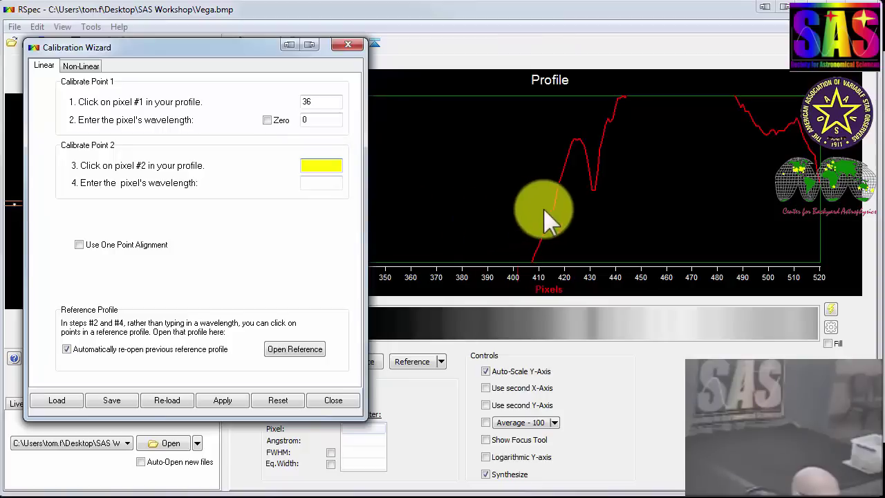
scroll(592, 201, up, 3)
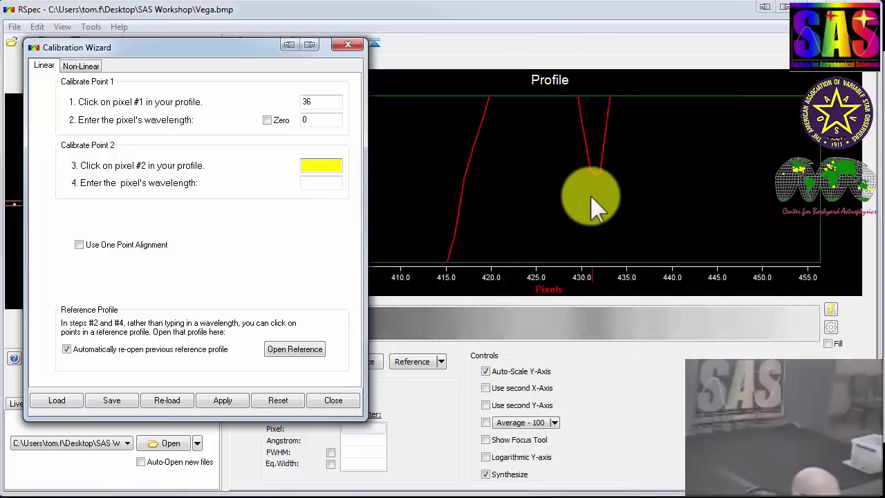
click(589, 203)
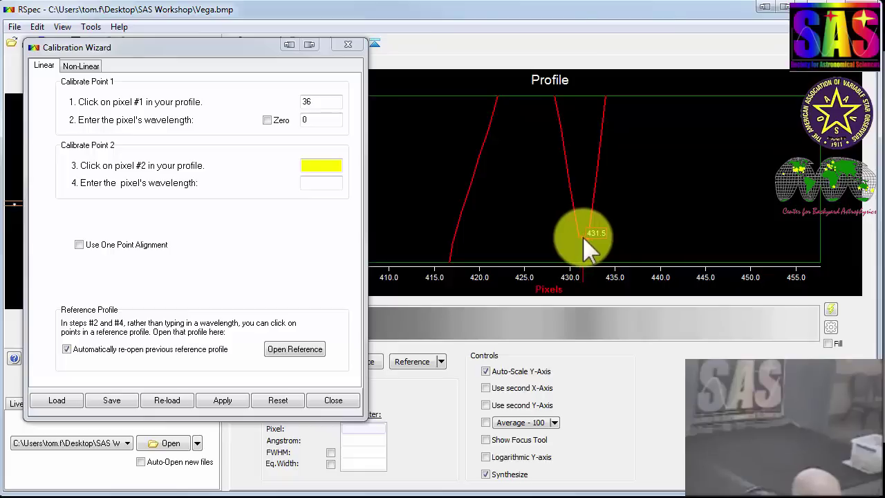
click(583, 236)
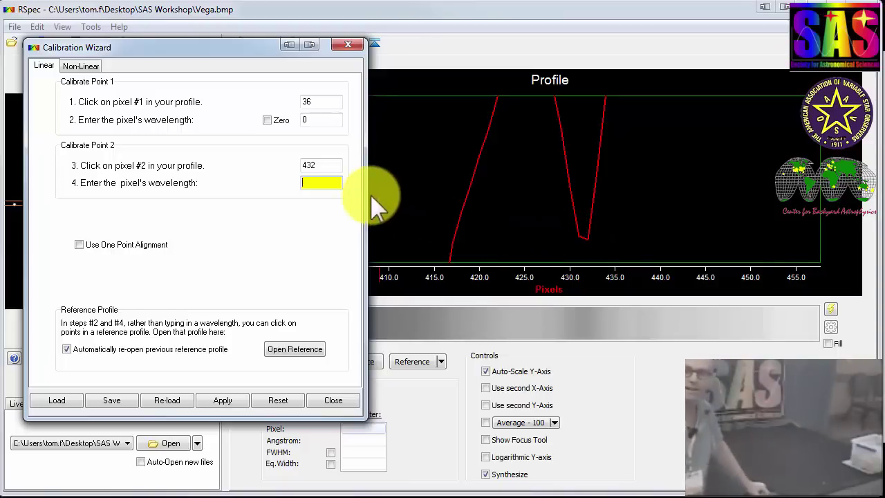
Set calibration point 2's wavelength to 4861, apply the linear calibration and close the wizard
click(335, 184)
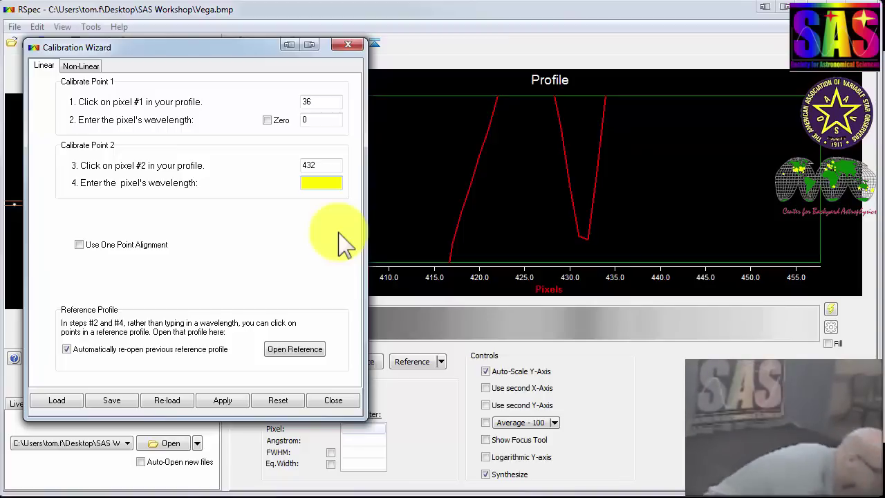
click(322, 183)
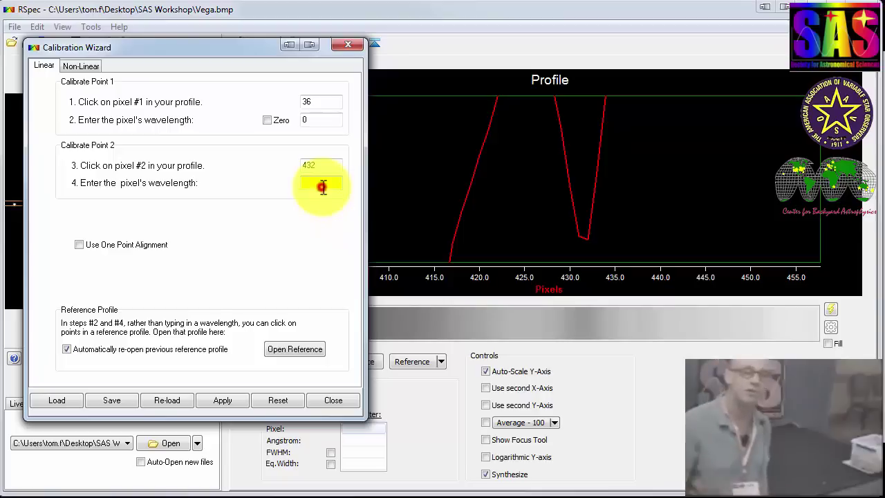
text(4861)
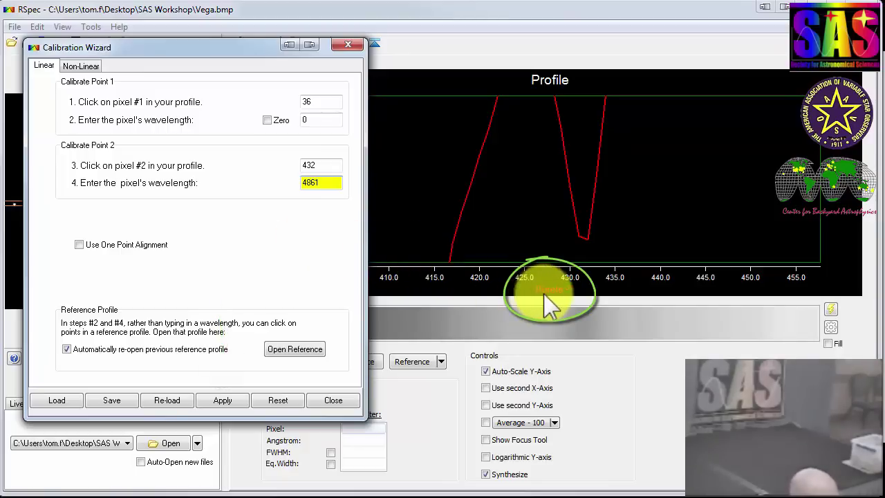
click(228, 401)
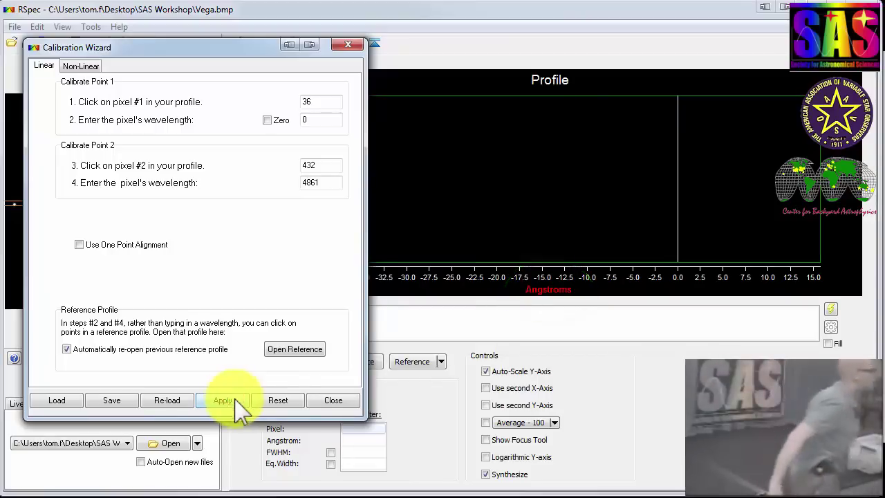
click(320, 403)
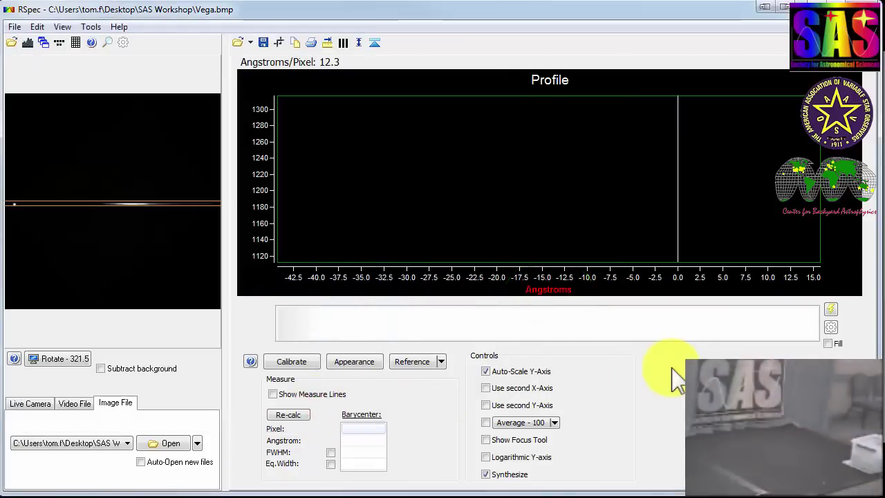
Examine the wavelength of the absorption dip on the full calibrated profile
click(620, 220)
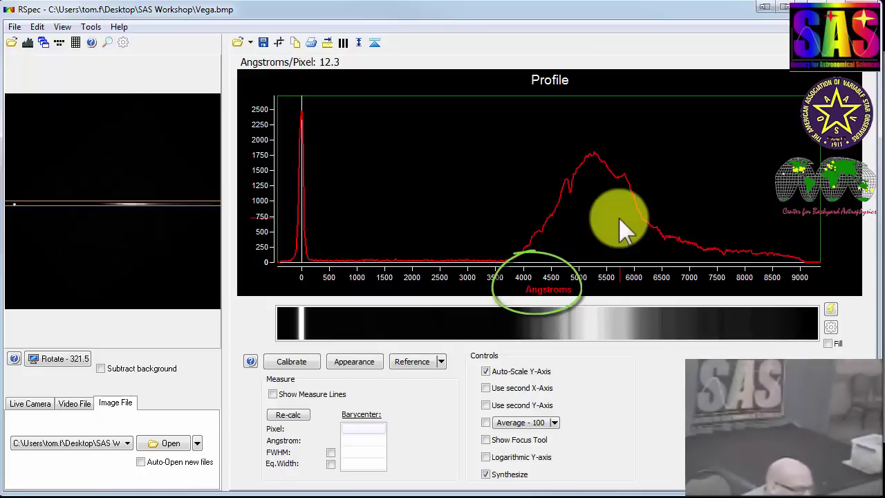
mouse_move(557, 228)
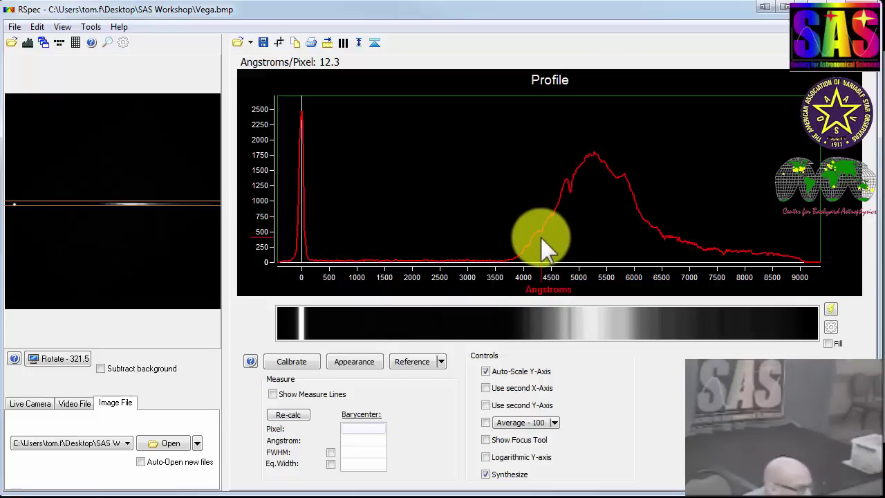
click(540, 238)
scroll(571, 193, up, 3)
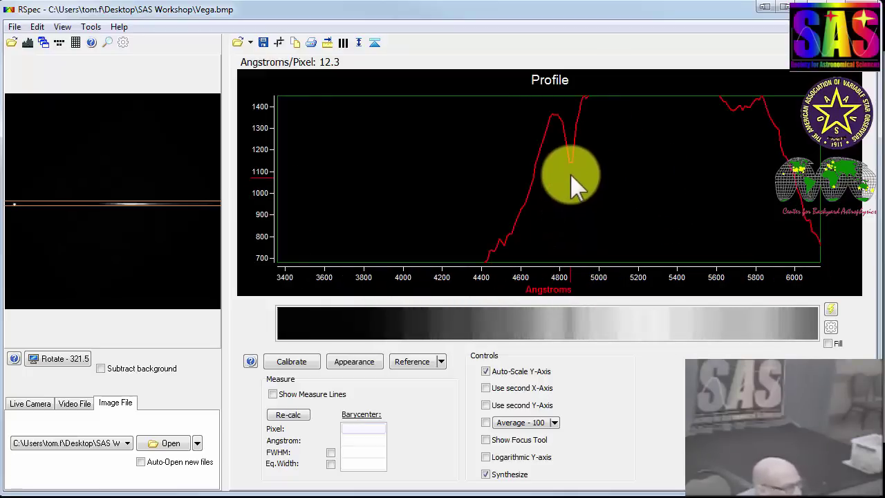
mouse_move(571, 165)
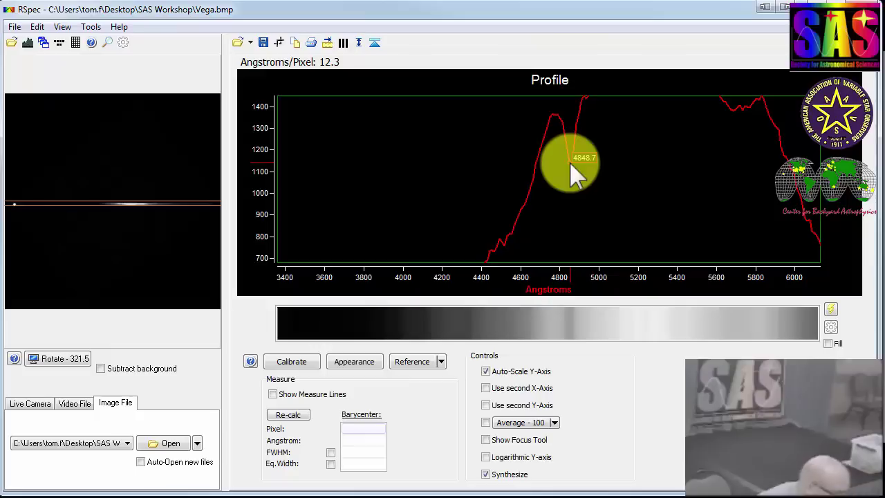
scroll(617, 202, down, 3)
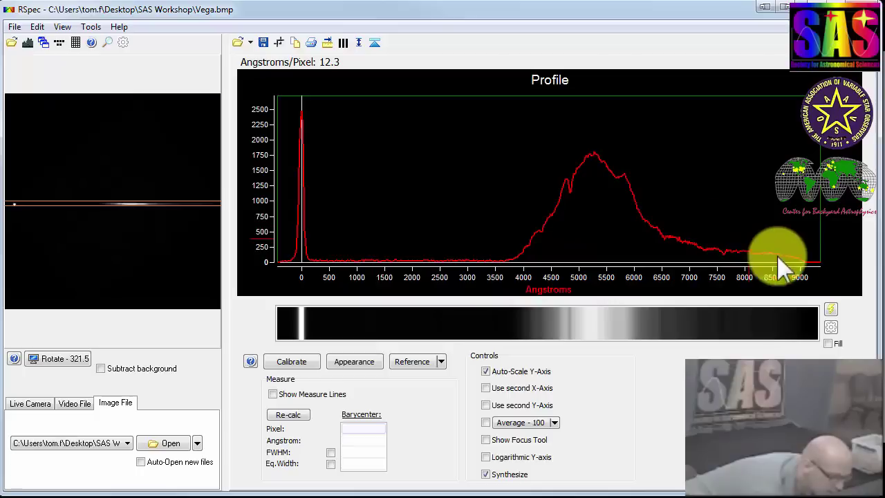
Preview the synthesized spectrum strip in color, set its contrast to 1.1 and return it to grayscale
click(829, 331)
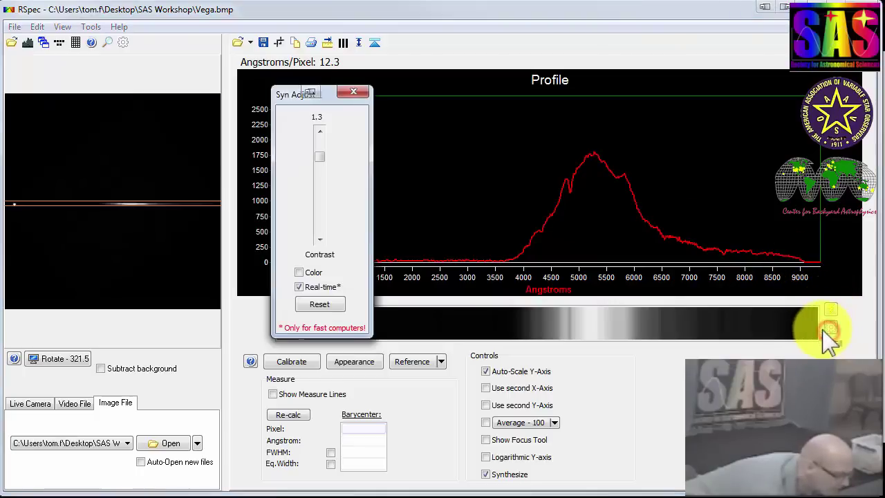
click(299, 272)
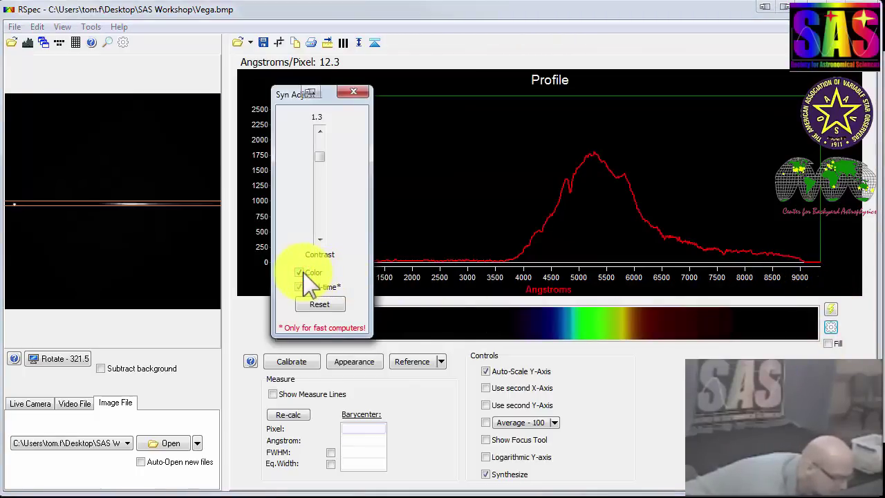
mouse_move(319, 158)
mouse_down()
mouse_move(327, 181)
mouse_move(325, 158)
mouse_up()
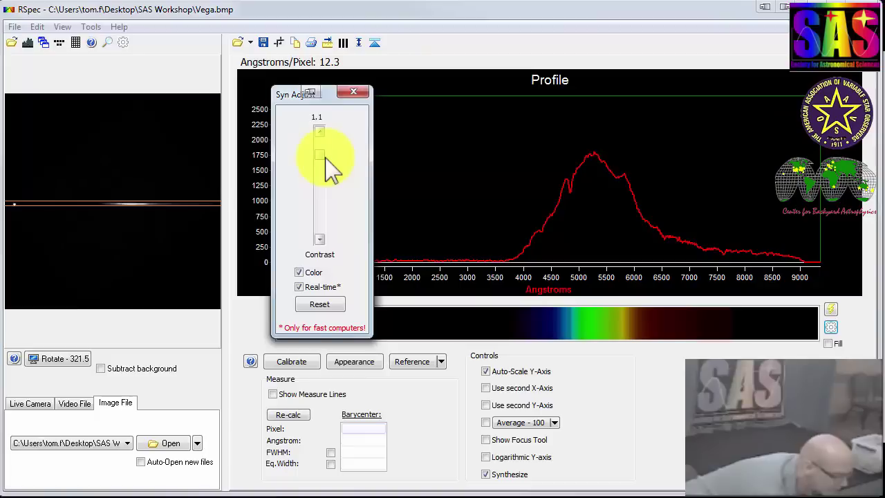
click(301, 273)
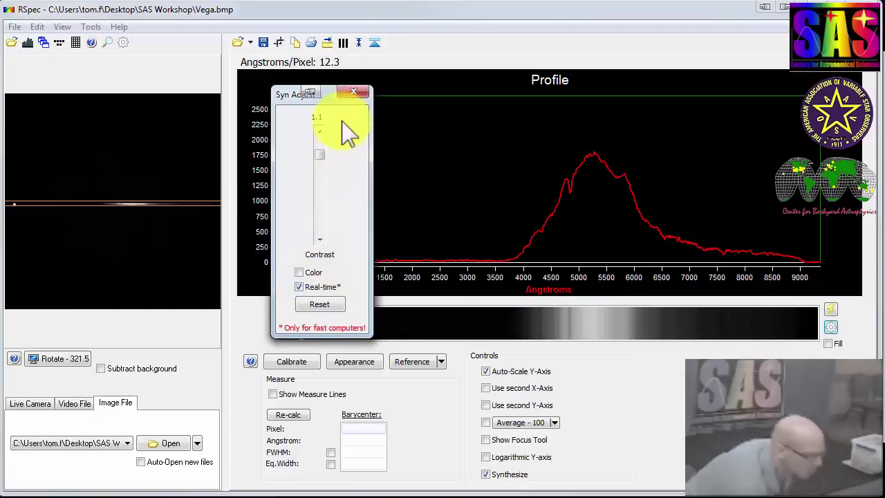
click(354, 95)
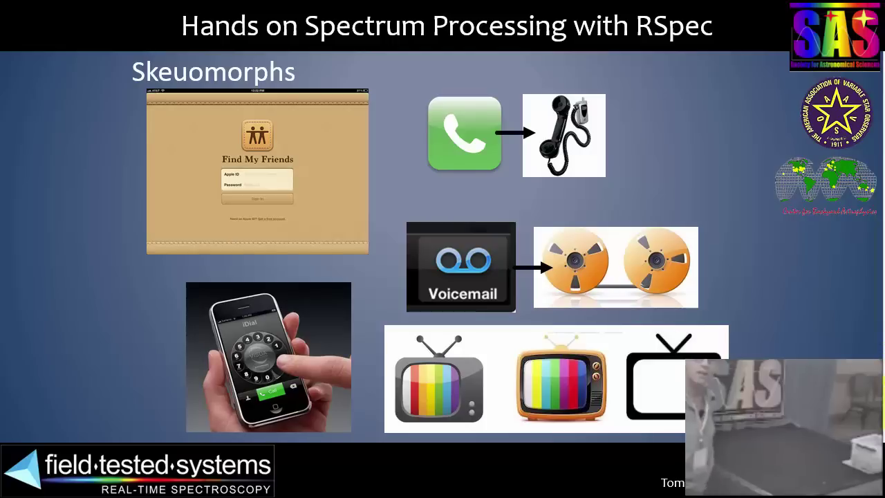
key(Right)
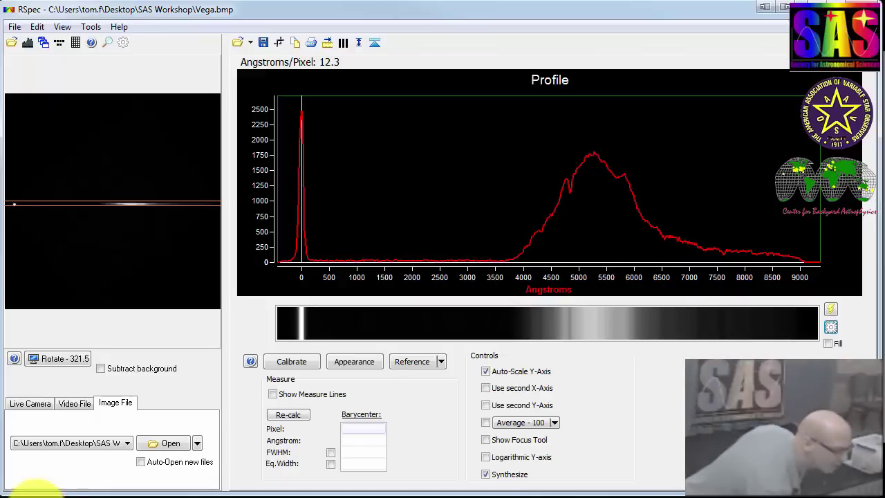
click(241, 45)
click(238, 46)
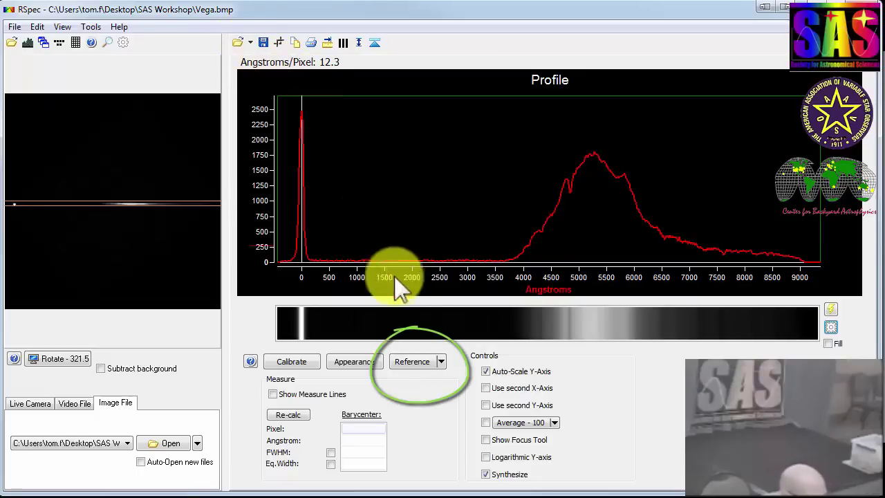
Overlay the a0v star-type spectrum from the Reference Library on the calibrated Vega profile
click(441, 361)
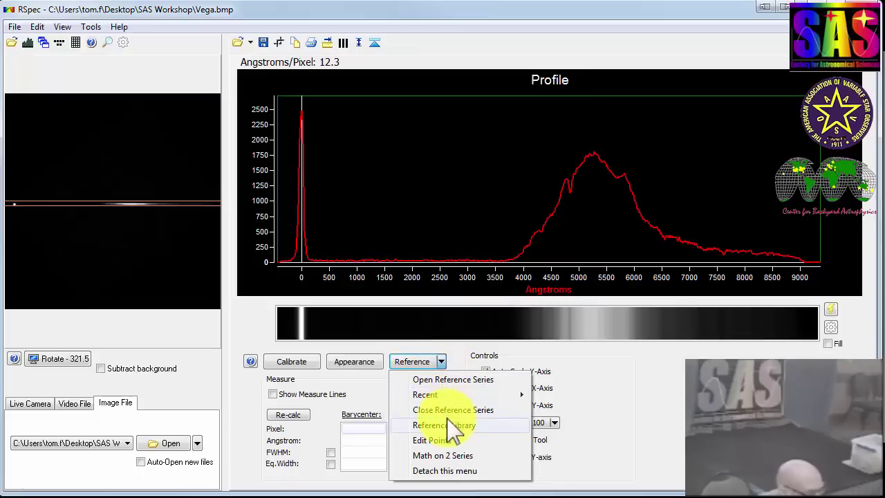
click(476, 426)
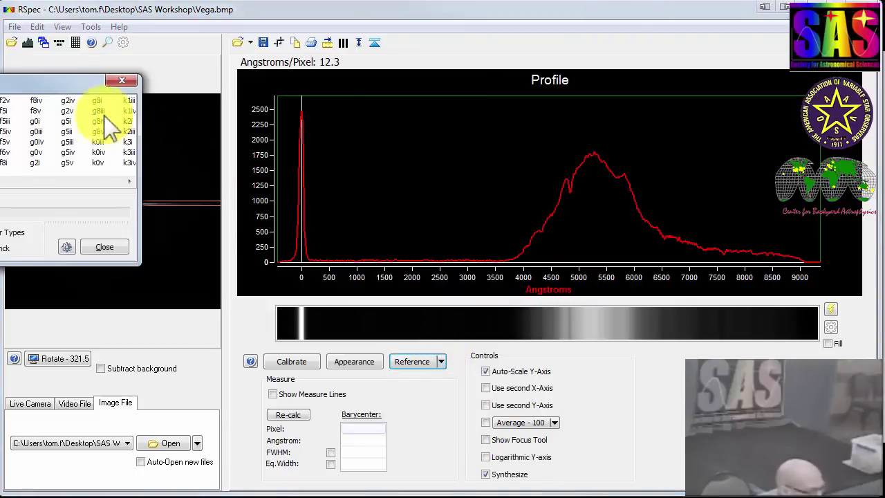
drag(49, 87, 277, 306)
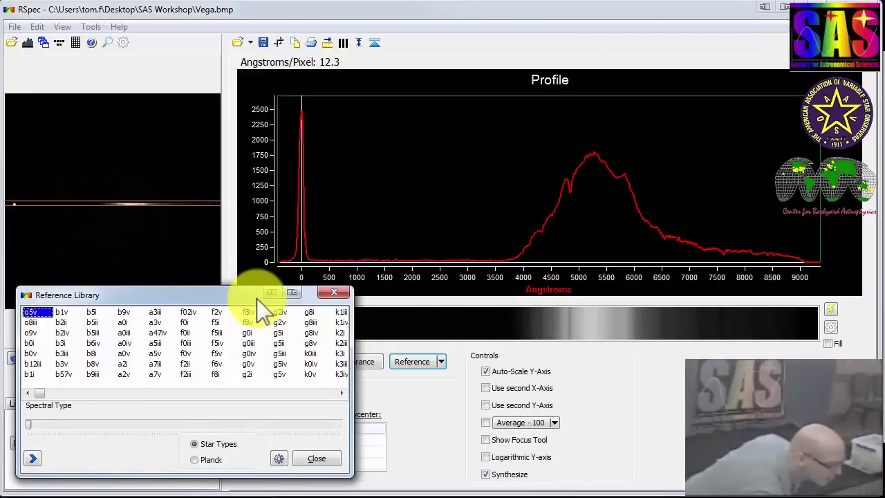
click(125, 355)
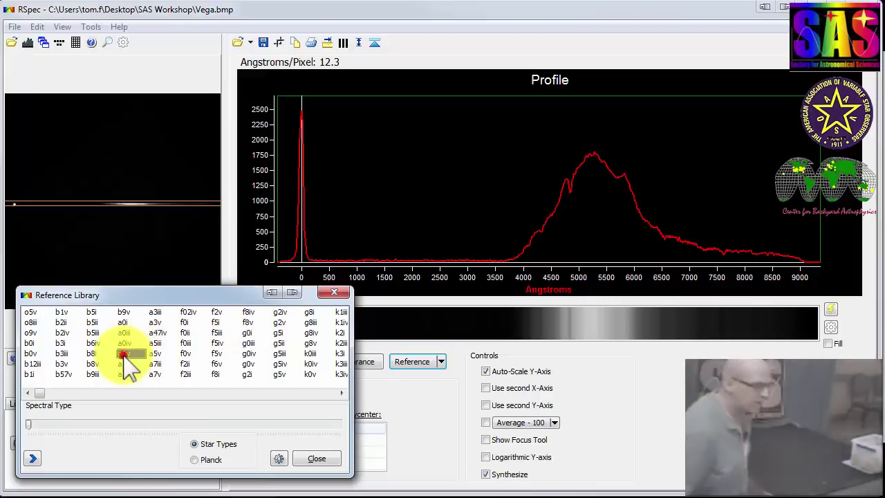
double_click(125, 355)
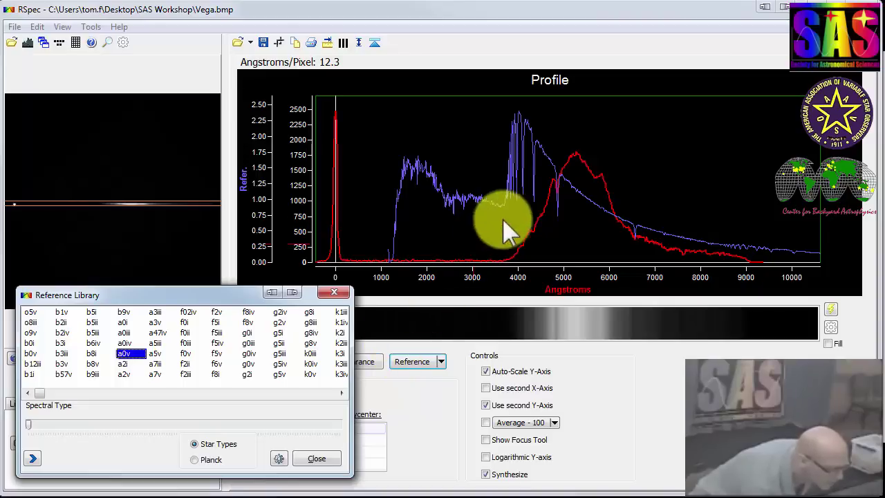
Compare the absorption dips of the calibrated profile and the a0v reference, including the one near 6565 Angstroms, and close the Reference Library
click(558, 221)
scroll(565, 201, up, 3)
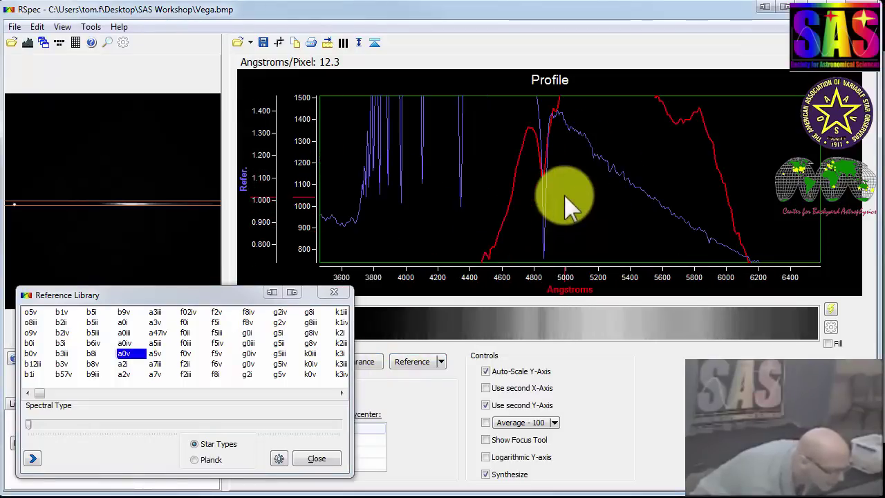
drag(650, 245, 523, 140)
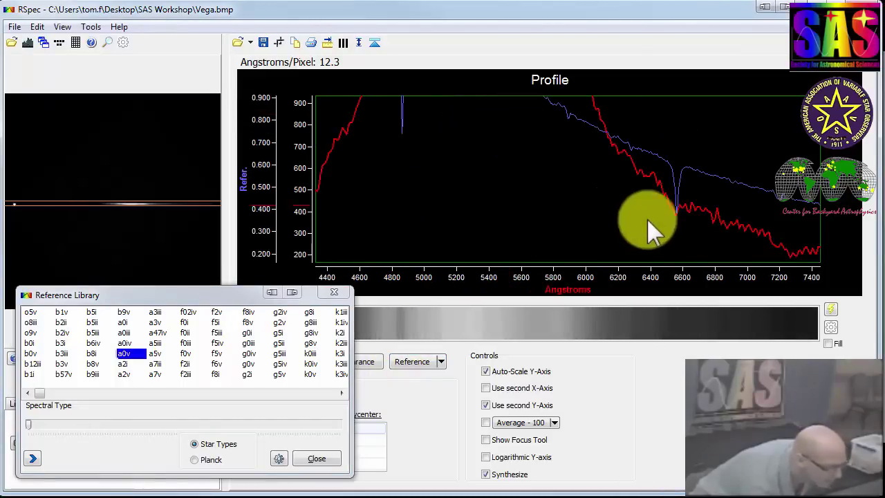
drag(417, 207, 707, 198)
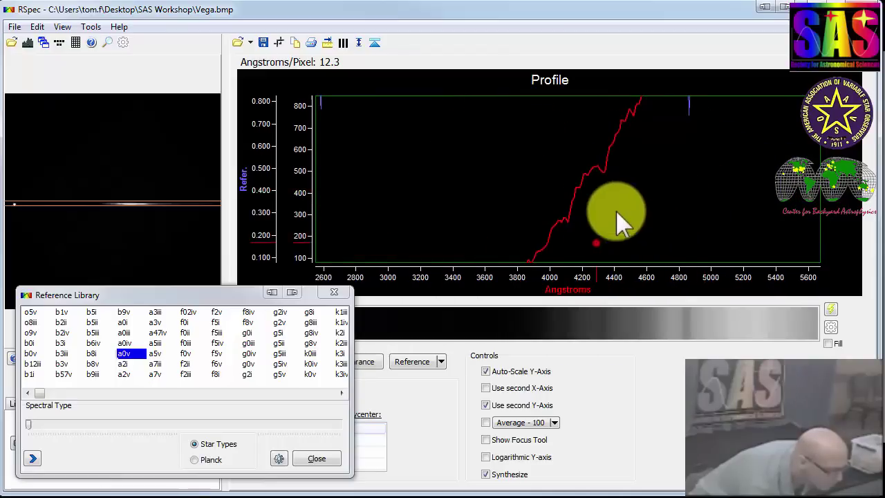
drag(594, 241, 593, 207)
scroll(592, 207, down, 2)
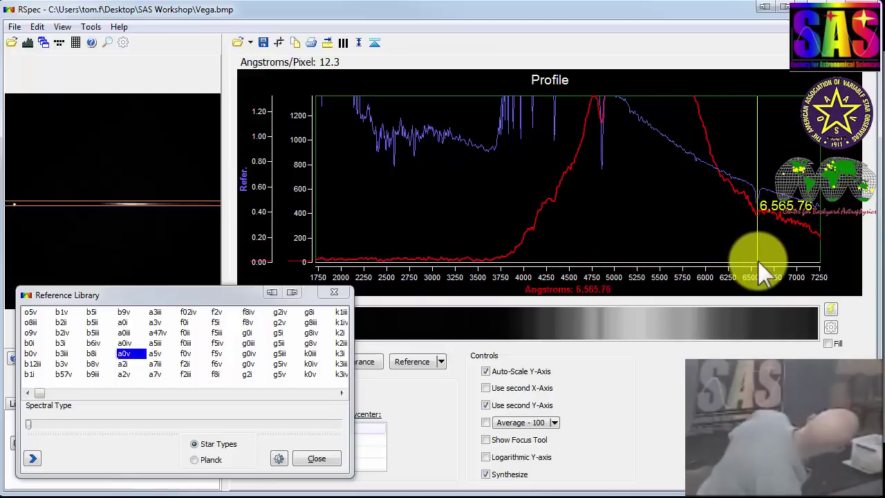
click(680, 240)
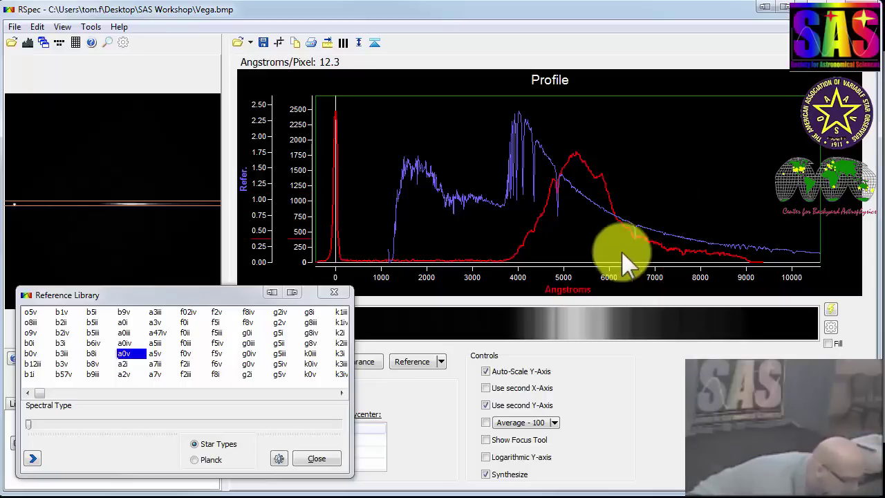
click(318, 460)
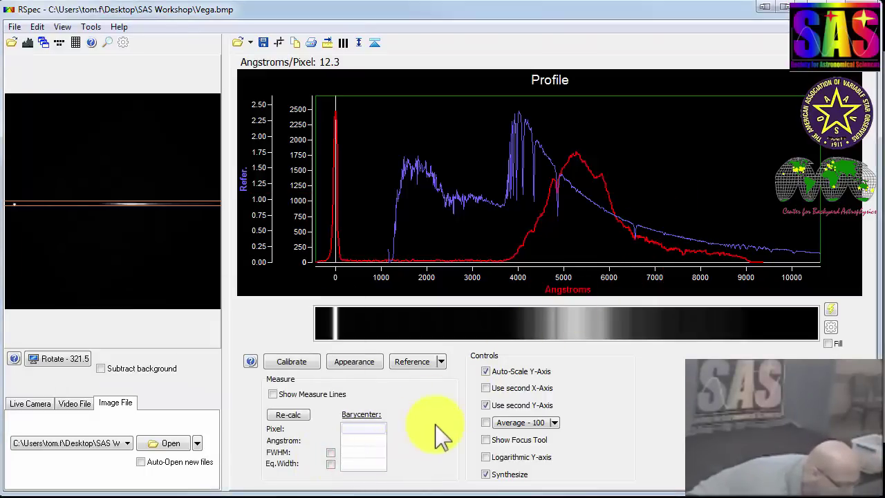
Open CameraResponse.dat as the reference series on the profile
click(442, 363)
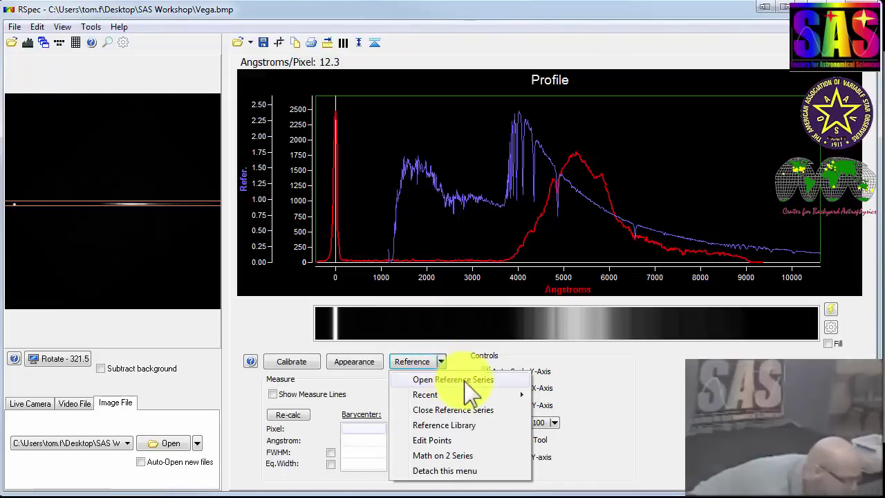
click(474, 380)
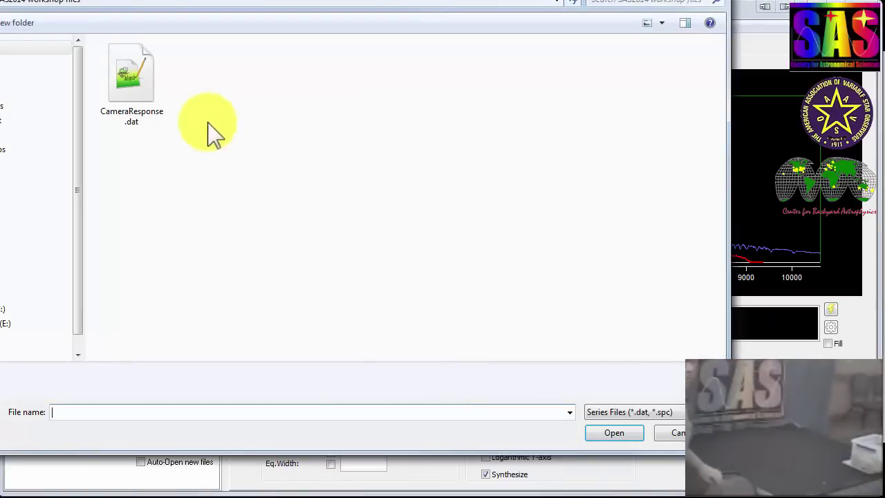
click(146, 82)
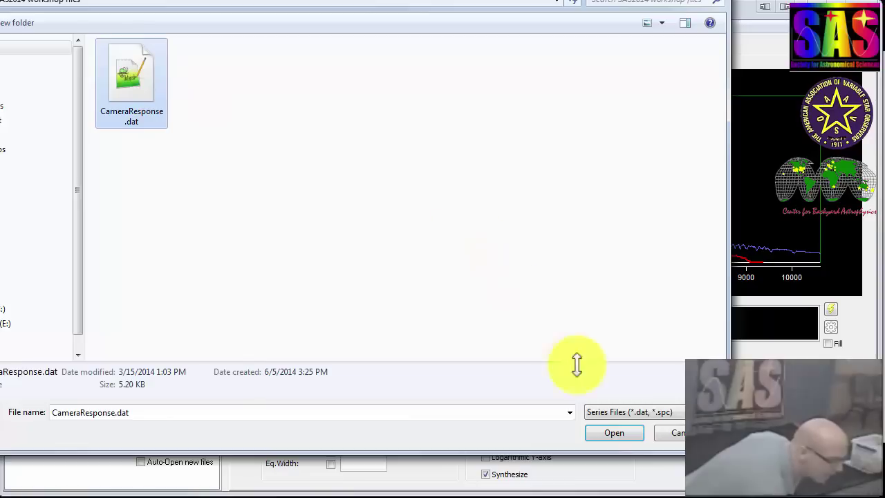
click(638, 437)
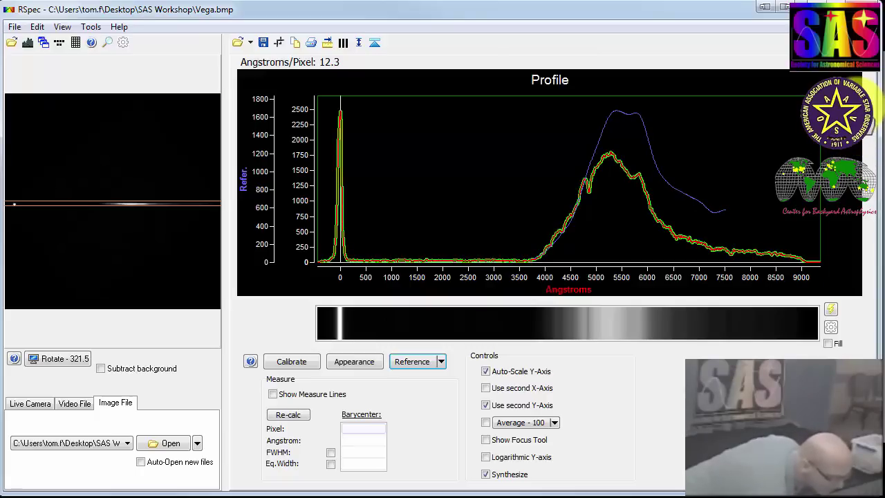
Calculate the main profile divided by the camera response reference using Math on 2 Series
click(431, 362)
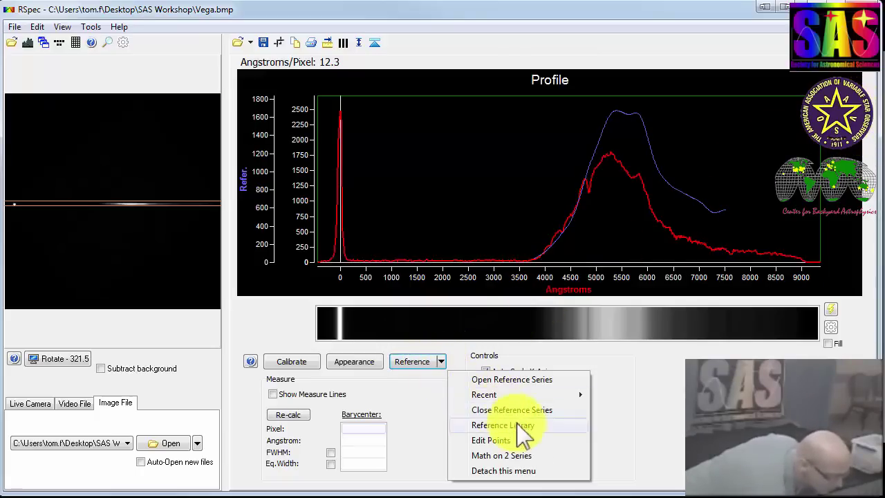
click(541, 455)
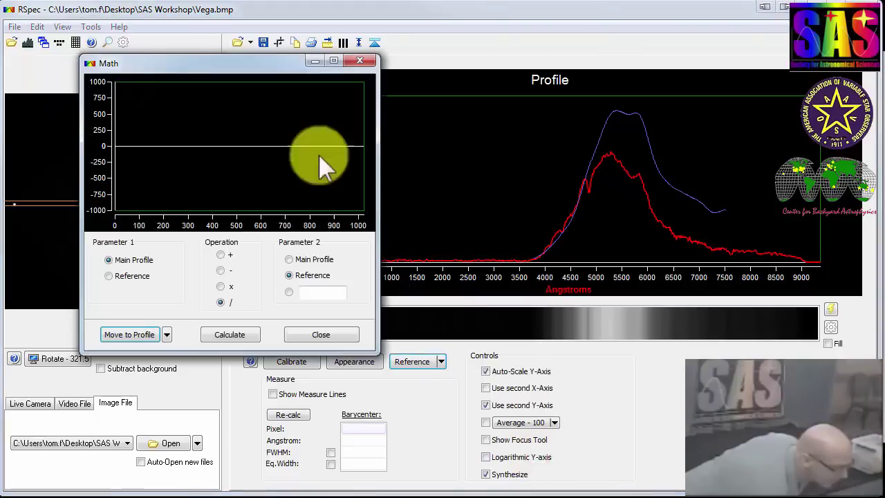
drag(238, 69, 157, 129)
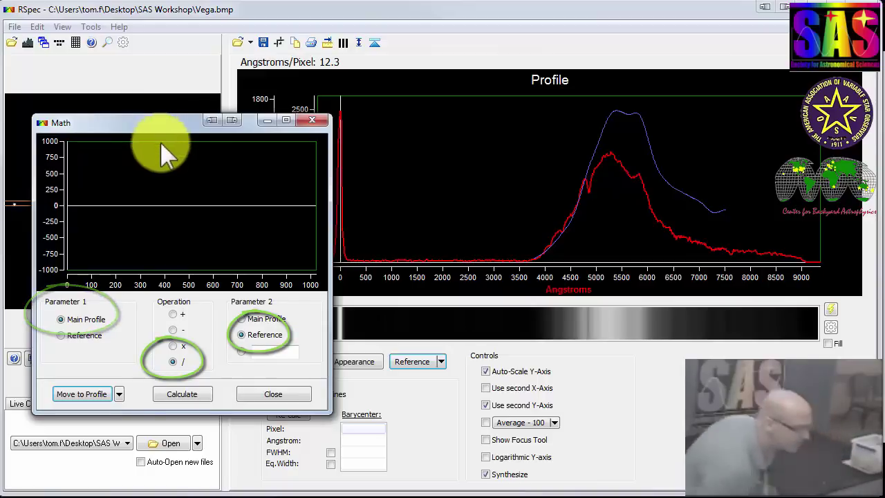
click(207, 396)
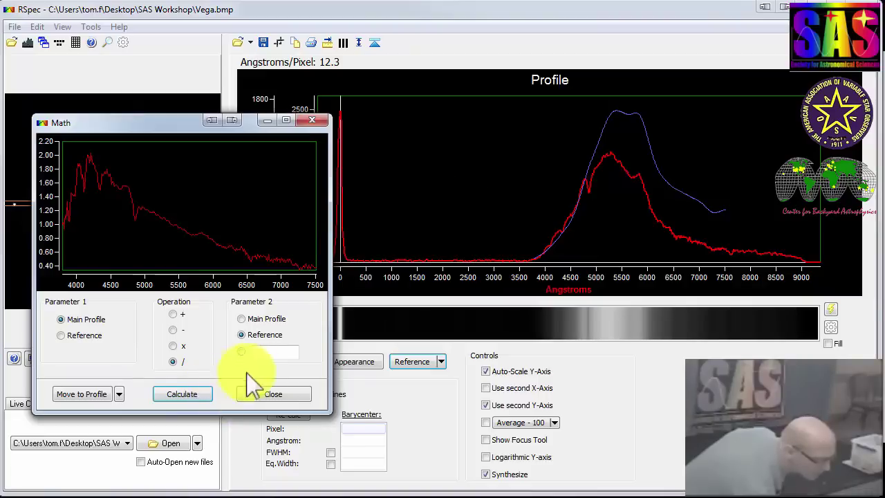
Close the camera response reference series and move the division result to the main profile, closing the Math window
click(442, 362)
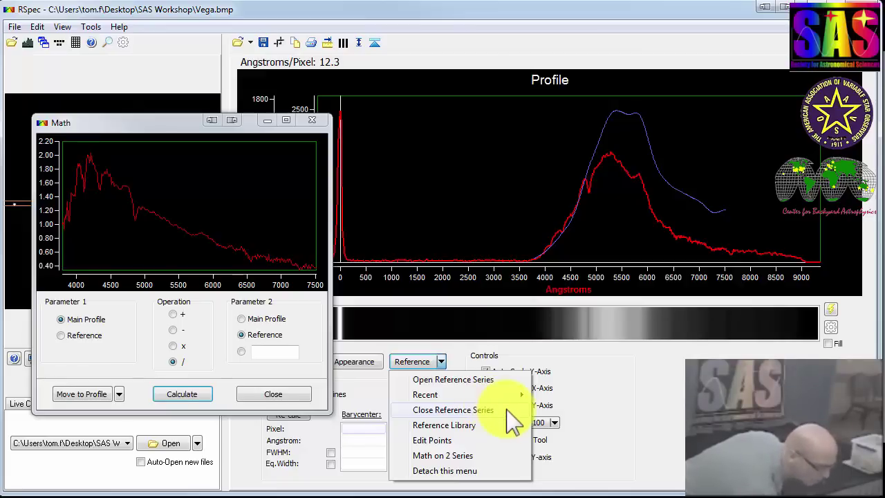
click(508, 410)
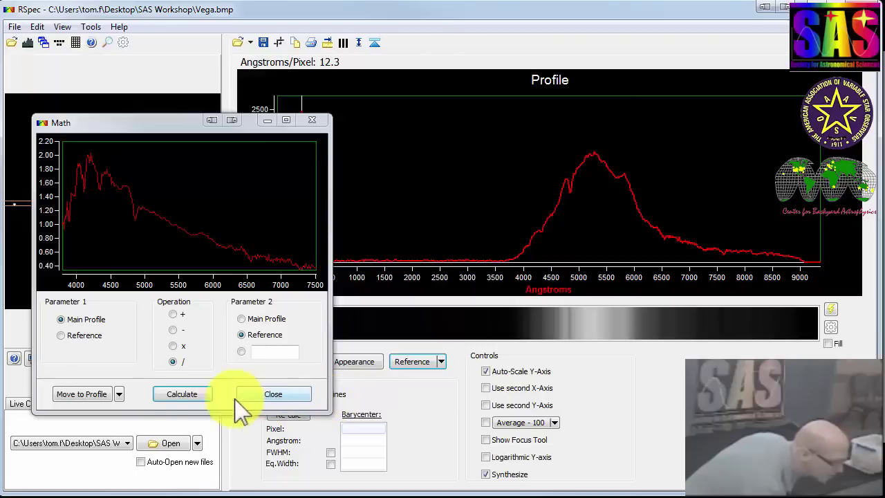
click(110, 396)
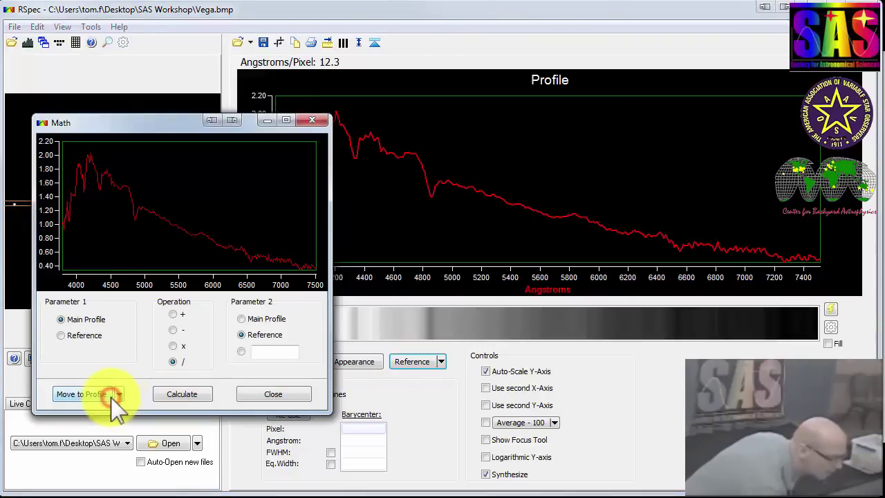
click(275, 400)
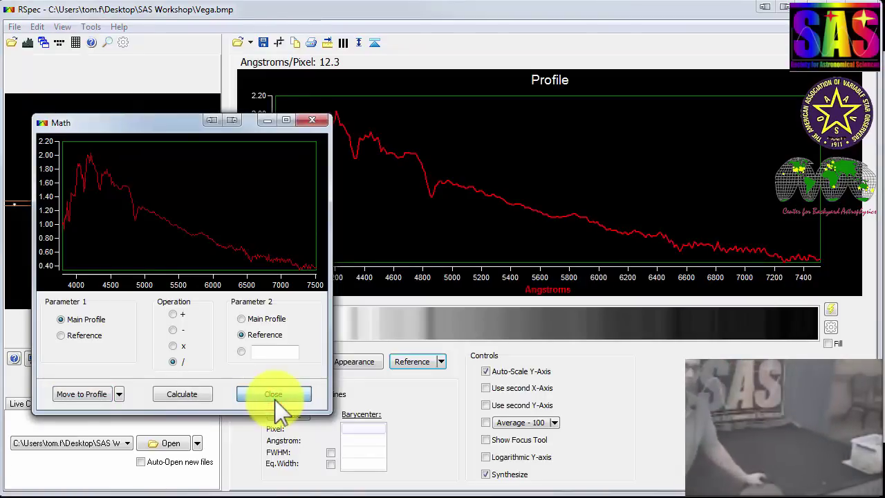
click(276, 400)
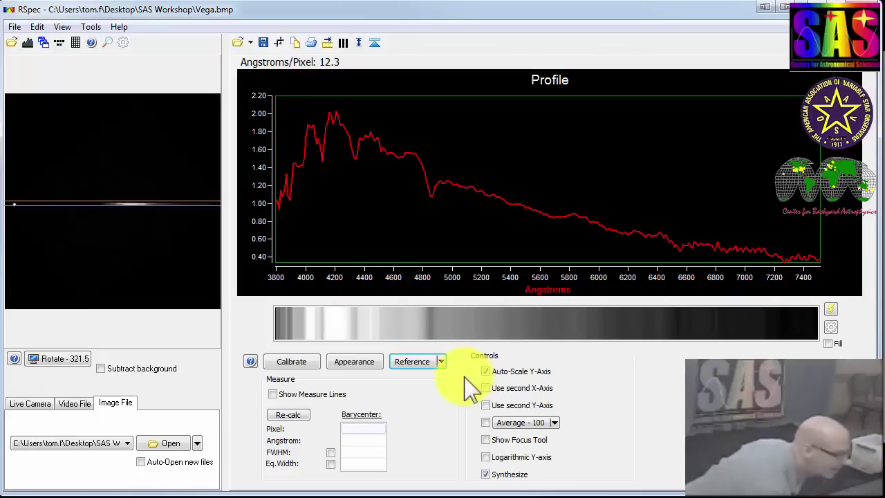
Overlay the a0v spectrum from the Reference Library on the response-corrected Vega profile
click(442, 362)
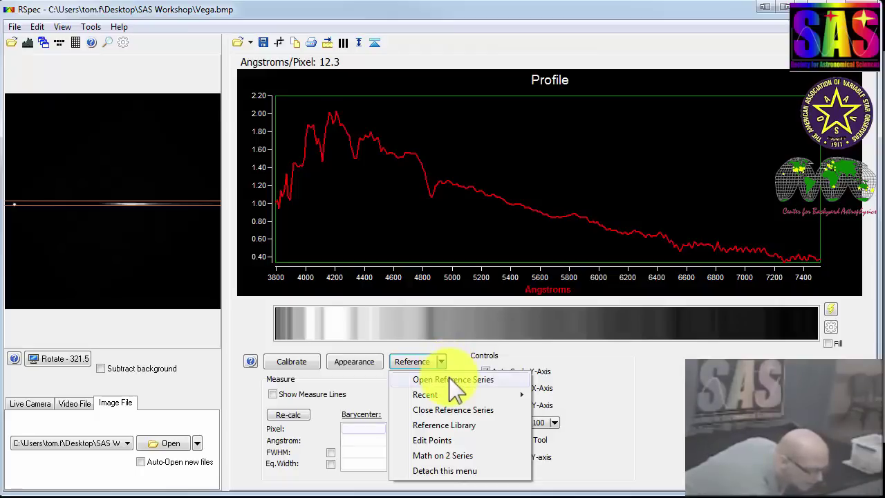
click(478, 425)
drag(244, 303, 240, 297)
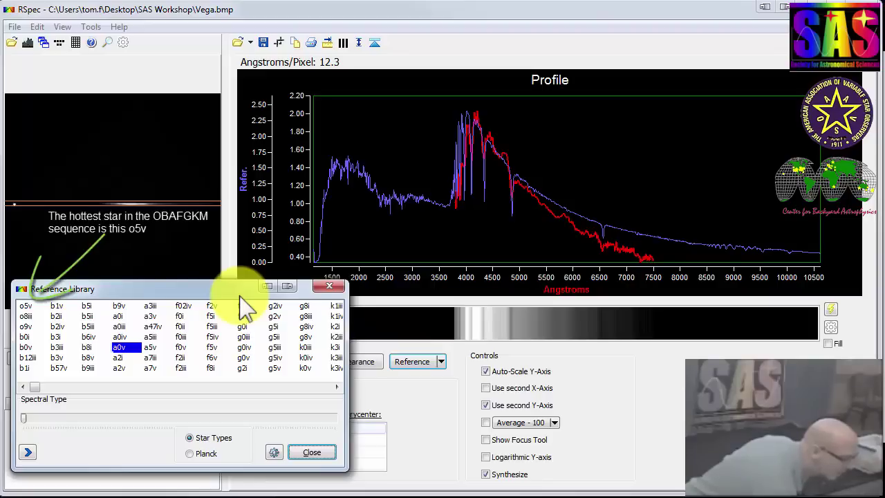
Run through the library's star types from o5v to m9iii against the corrected profile, return to a0v and close the library
click(28, 306)
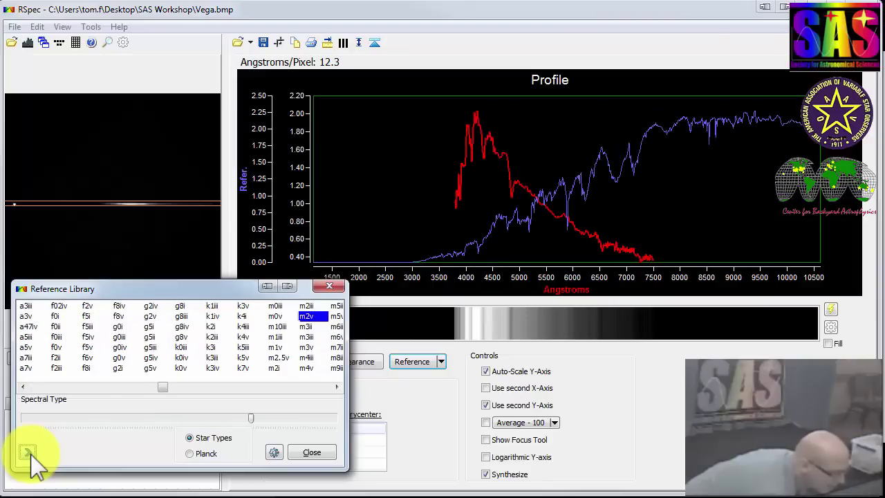
click(29, 454)
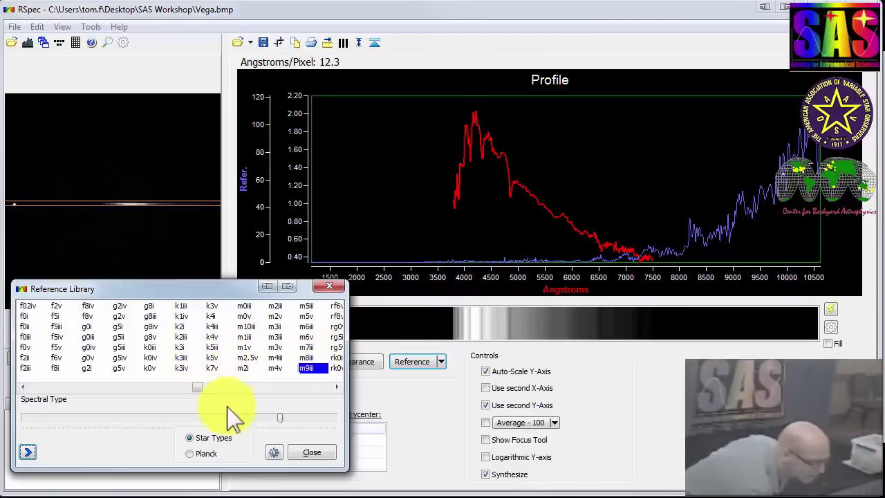
drag(279, 417, 84, 418)
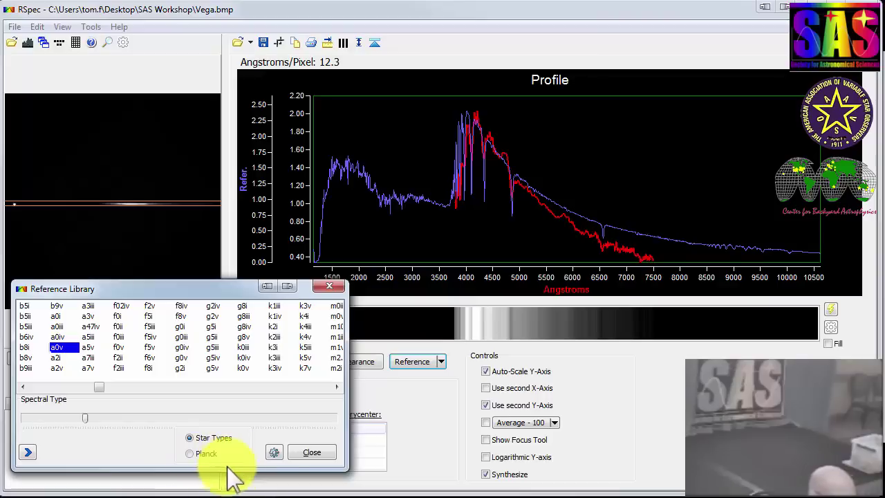
click(325, 453)
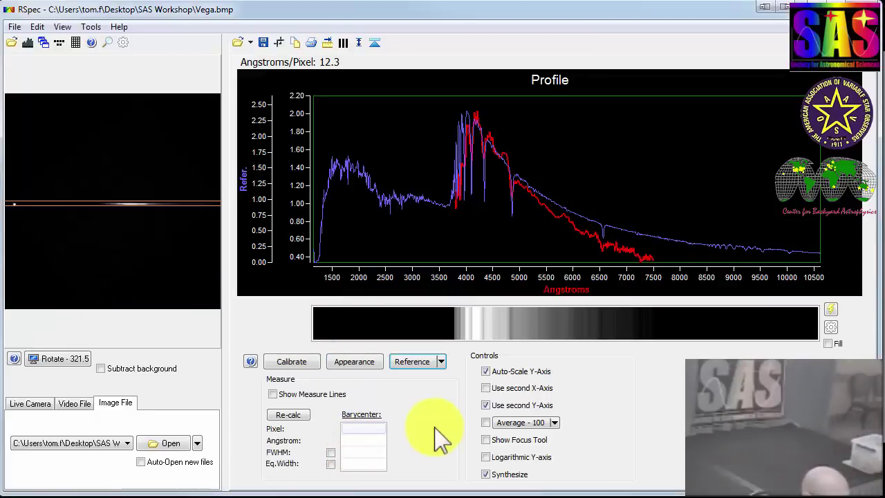
Close the a0v reference series and open the image file Supernova.fit
click(441, 361)
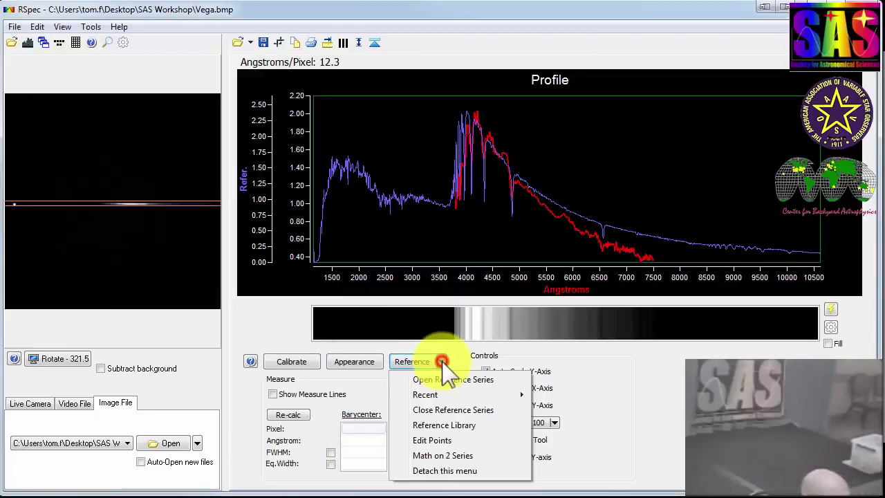
click(503, 411)
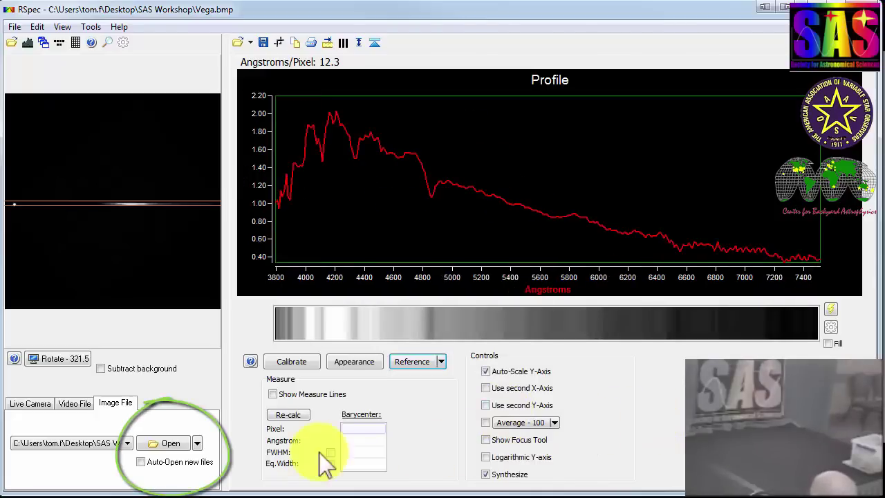
click(170, 445)
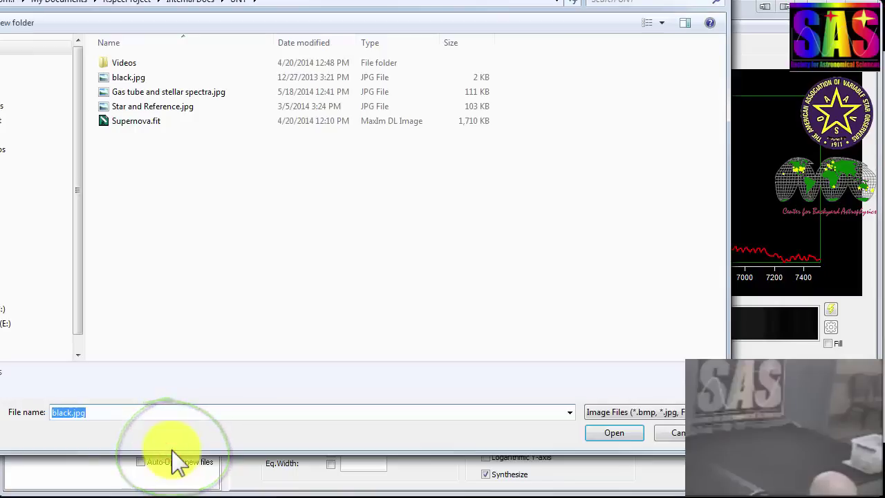
click(145, 130)
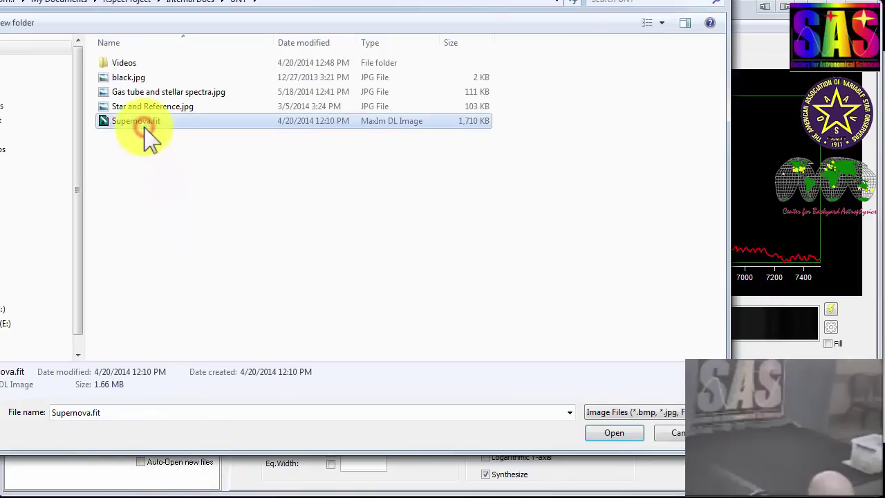
click(612, 434)
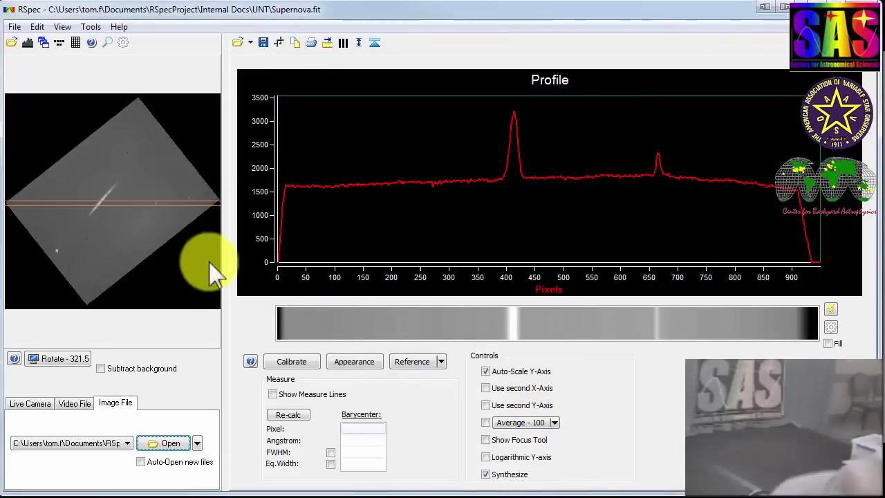
Widen the image area and rotate the supernova image to 11.0 degrees so its spectrum lies roughly horizontal
drag(226, 263, 278, 268)
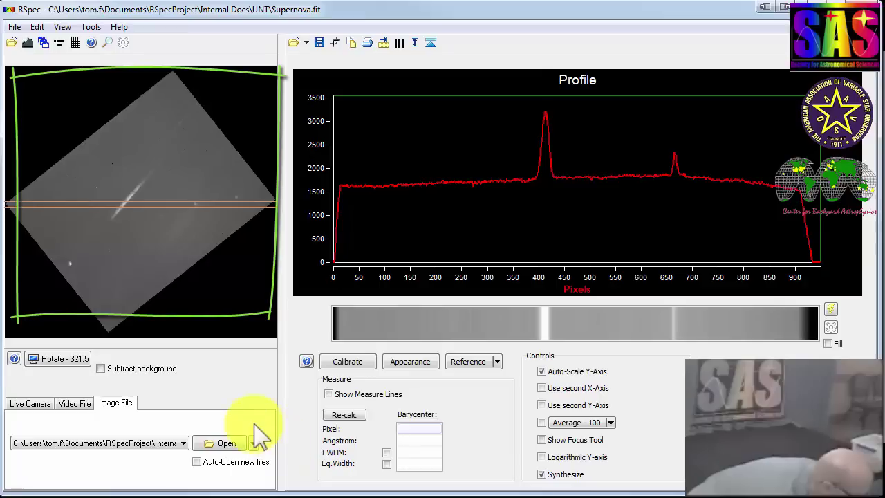
click(77, 358)
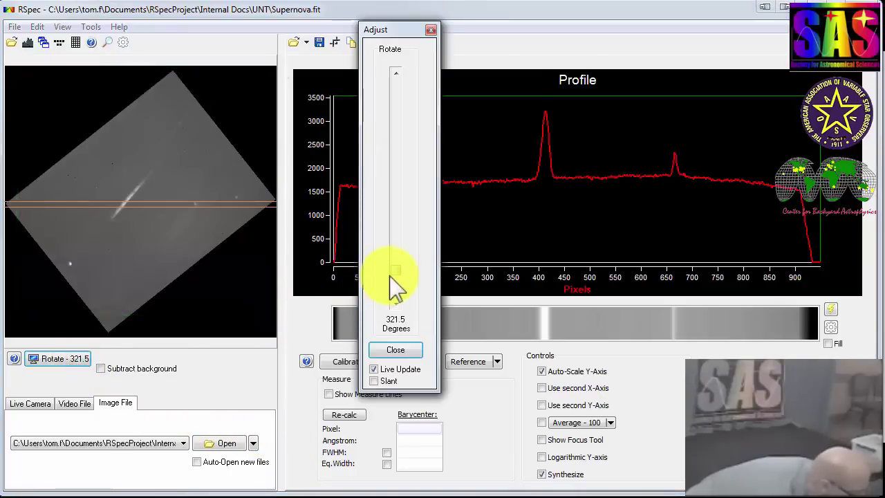
drag(394, 270, 393, 264)
drag(389, 223, 401, 101)
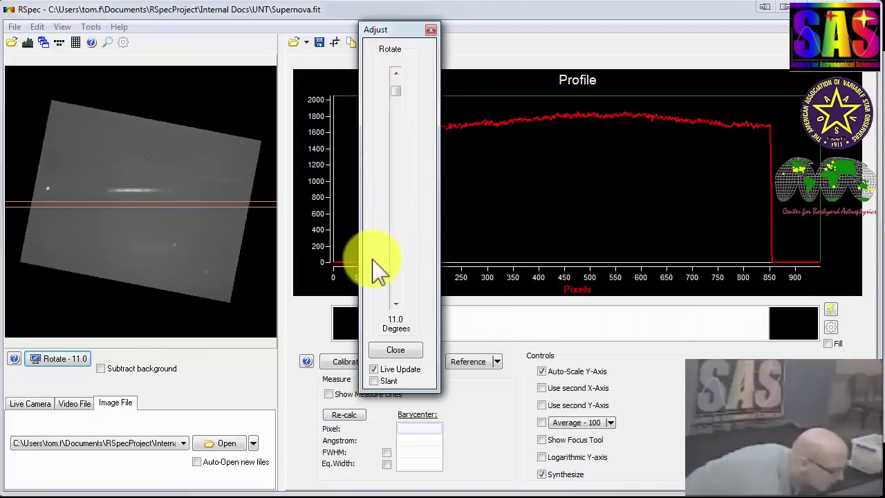
Move the extraction band onto the supernova spectrum, widening it to enclose the streak, and set the image rotation to 10.5 degrees
click(241, 253)
drag(241, 253, 224, 191)
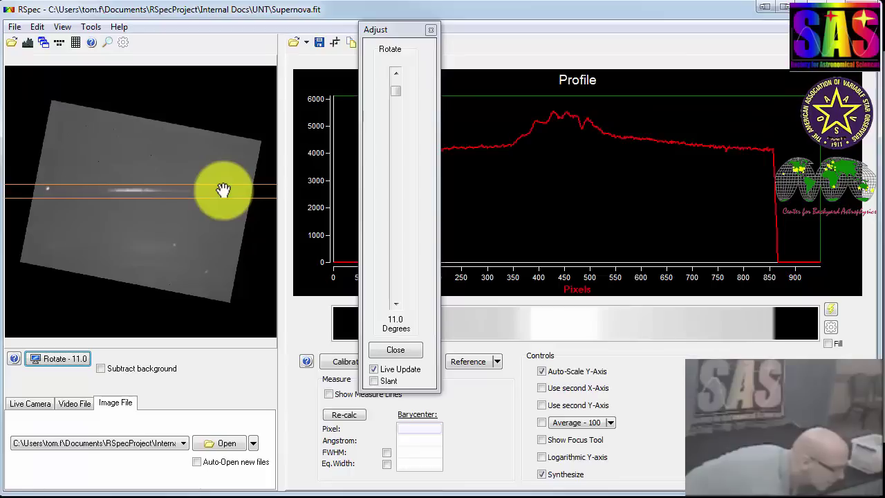
click(395, 305)
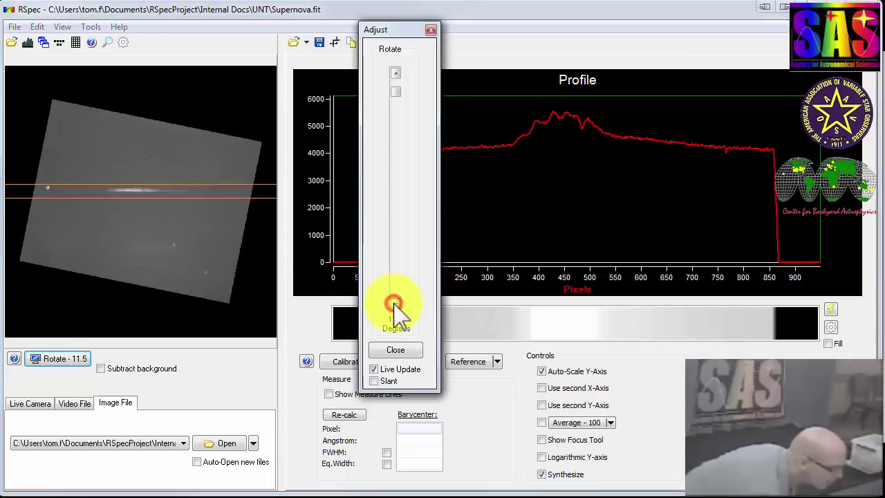
click(395, 70)
click(395, 71)
click(382, 356)
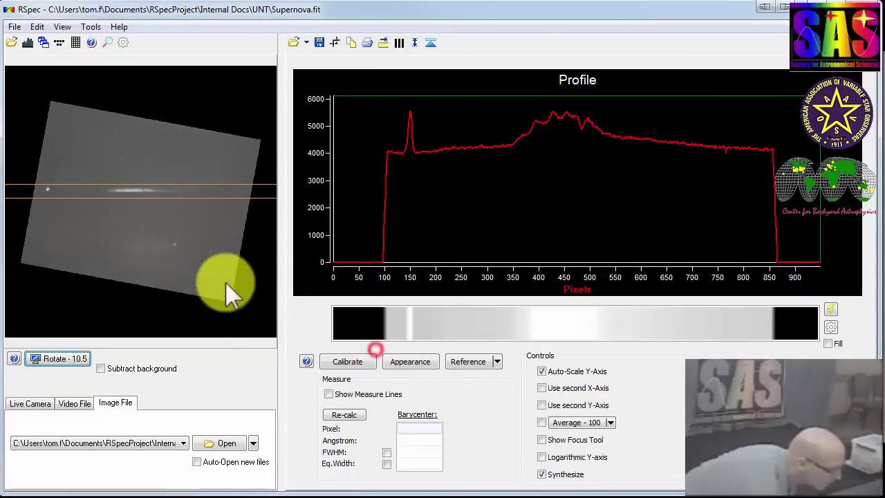
Narrow the extraction band tightly around the supernova spectrum in the magnified image view, with its edges at 425 and 442
click(207, 270)
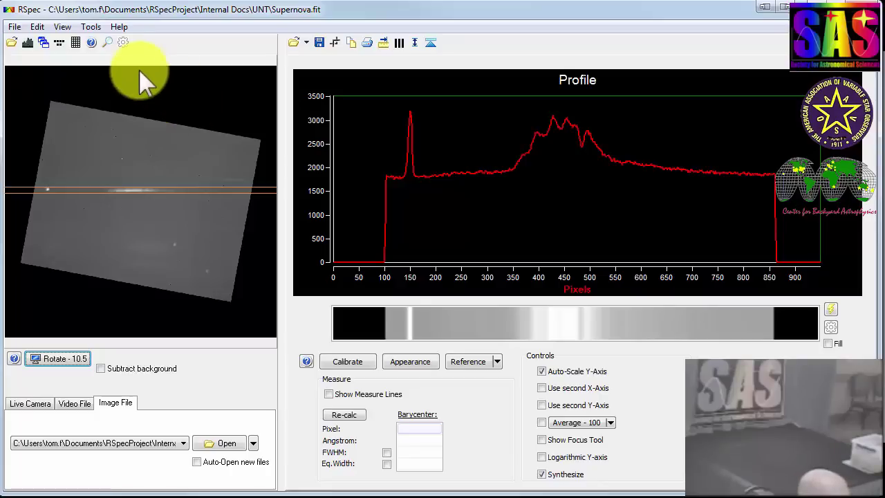
click(107, 42)
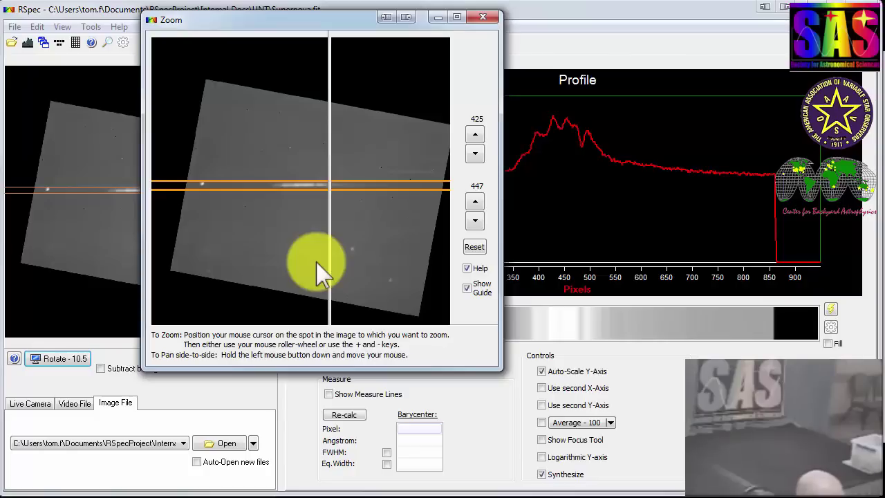
scroll(296, 221, up, 5)
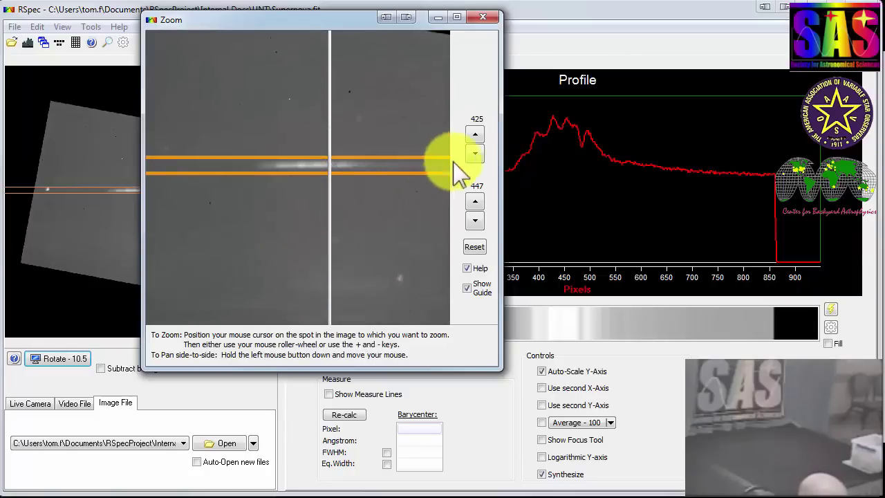
click(477, 154)
click(474, 133)
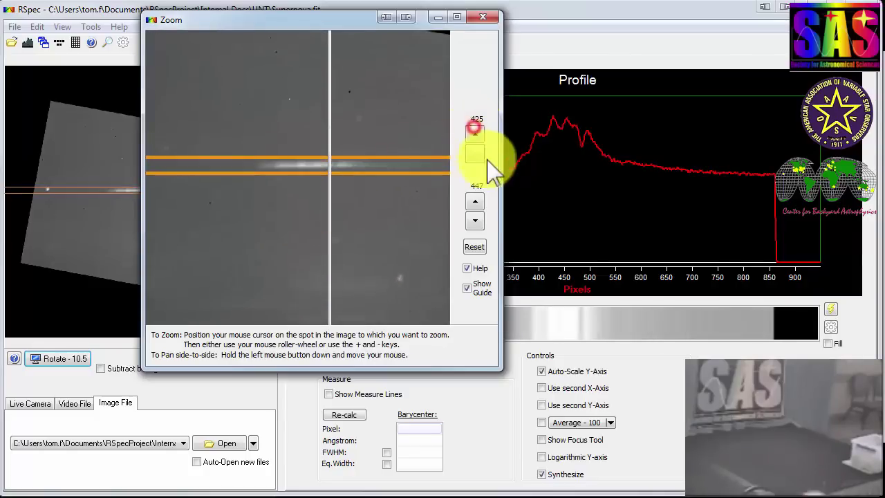
click(474, 201)
click(475, 201)
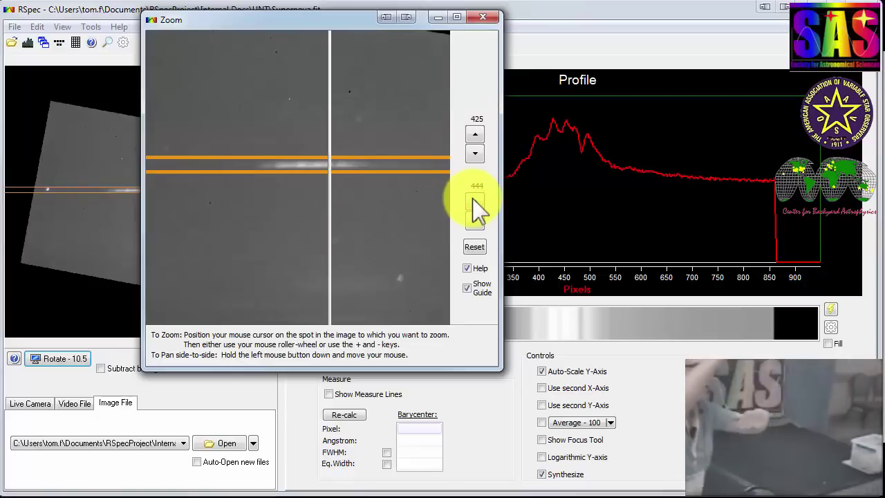
click(475, 201)
click(475, 201)
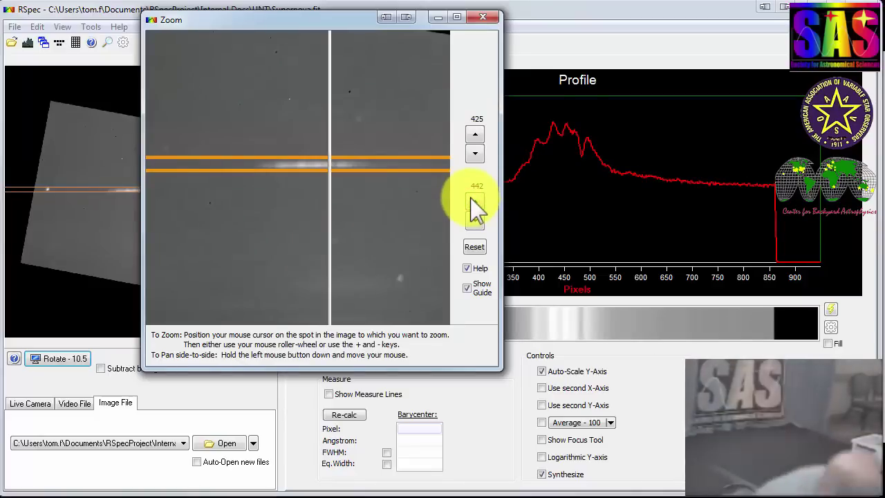
click(483, 17)
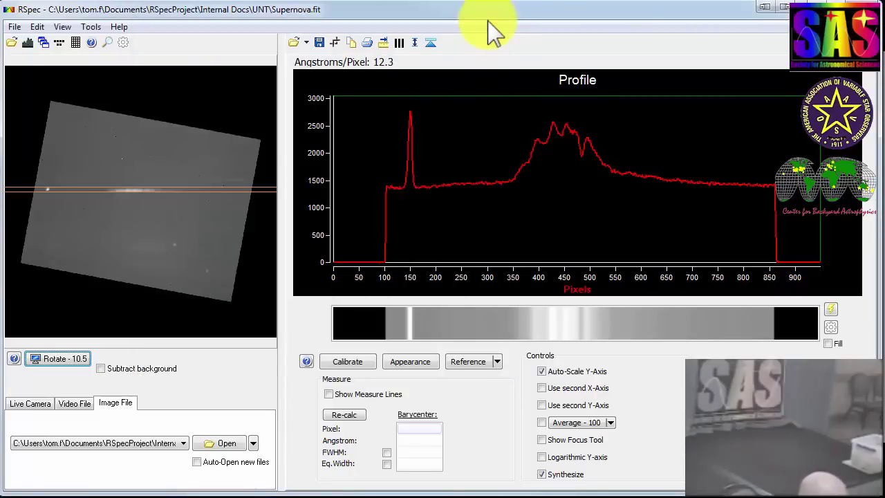
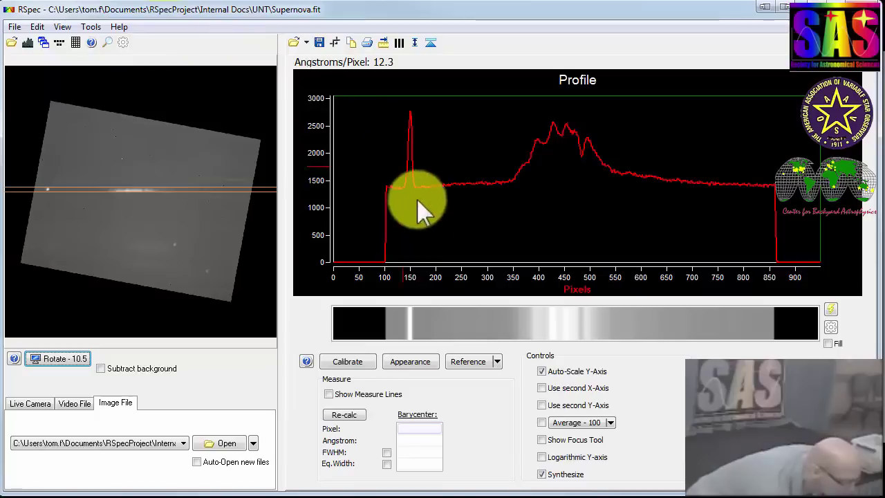
Enable one-point alignment in the Calibration Wizard and set the dispersion to 18.41 Angstroms/Pixel
click(373, 360)
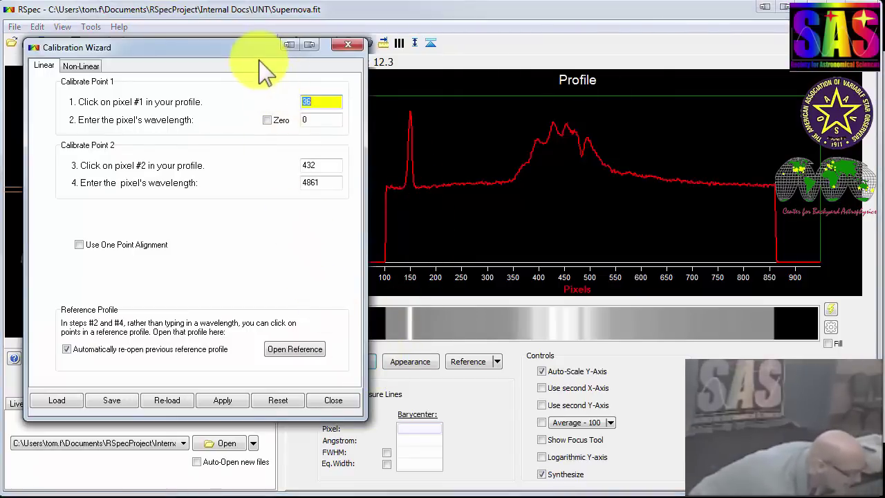
drag(262, 65, 250, 71)
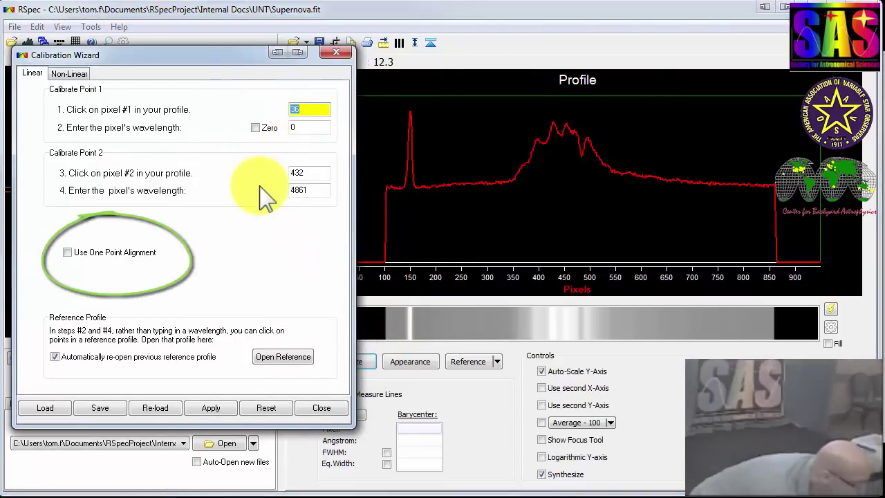
click(66, 253)
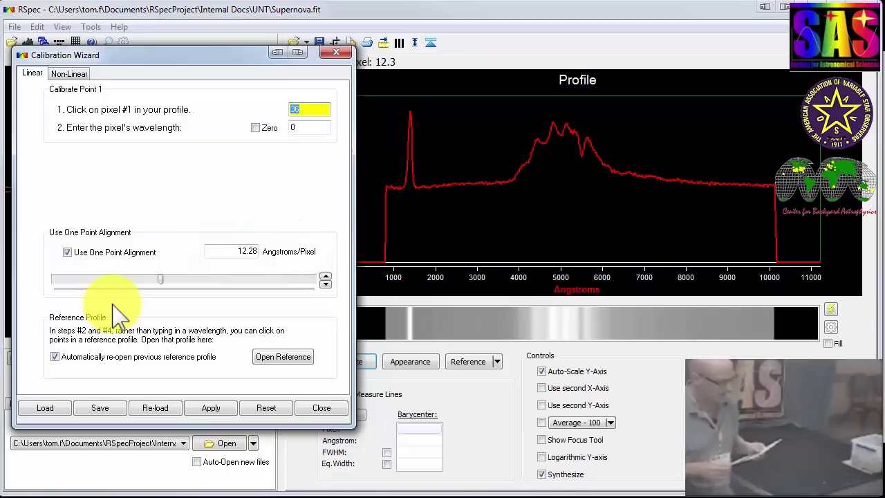
double_click(239, 252)
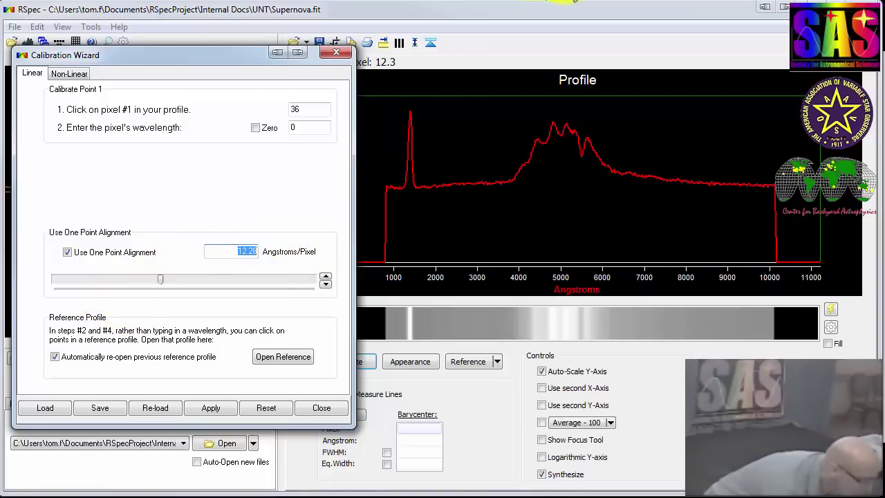
text(16)
text(.41)
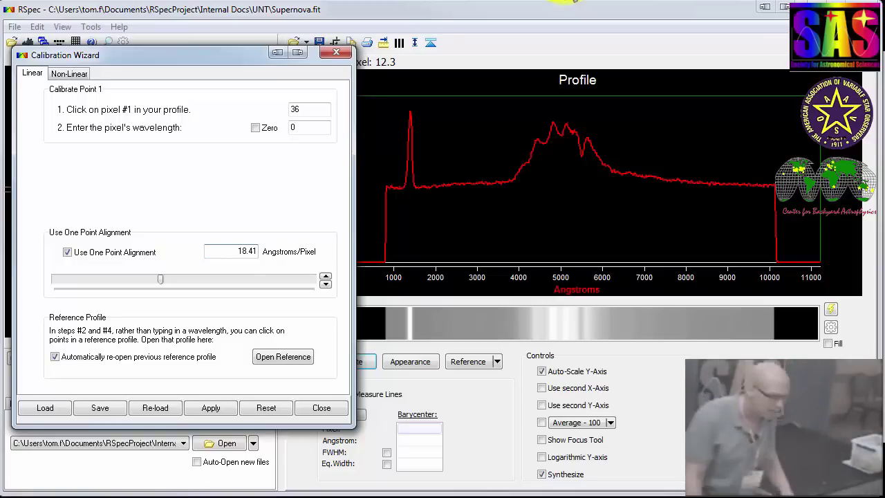
click(236, 53)
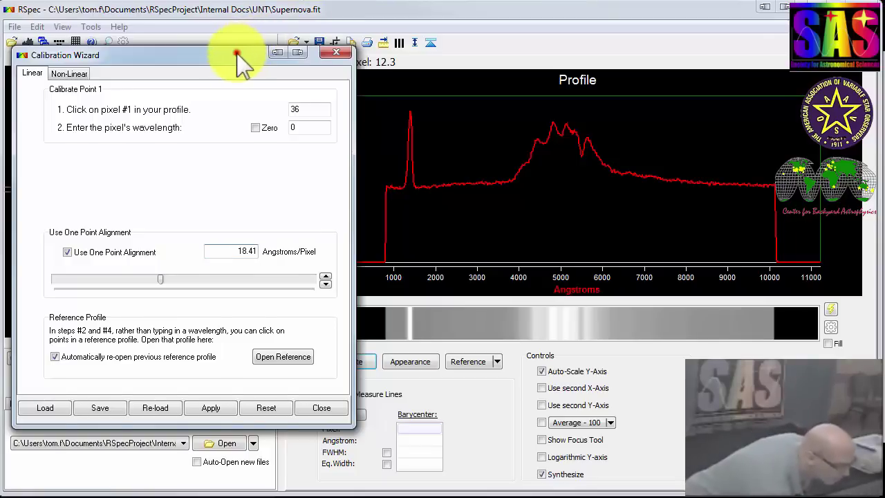
mouse_move(236, 52)
mouse_down()
mouse_move(239, 90)
mouse_move(238, 83)
mouse_up()
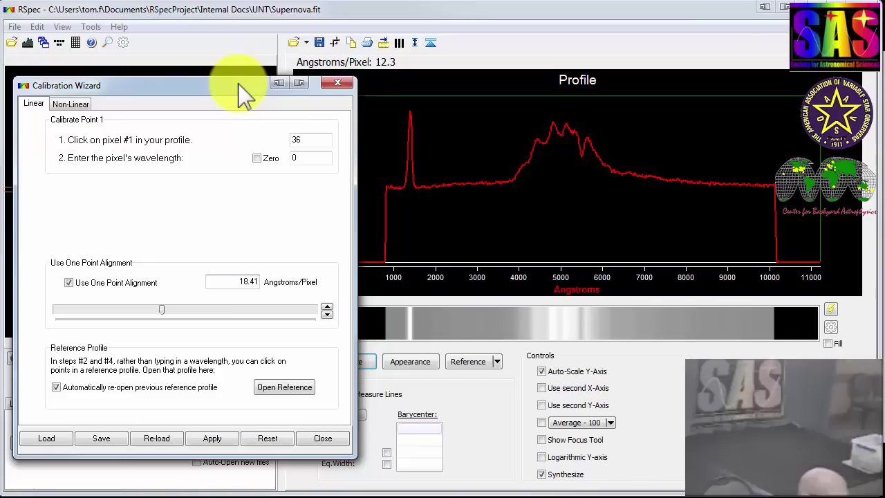
Set the profile line width to 1 in the graph's appearance settings
click(402, 361)
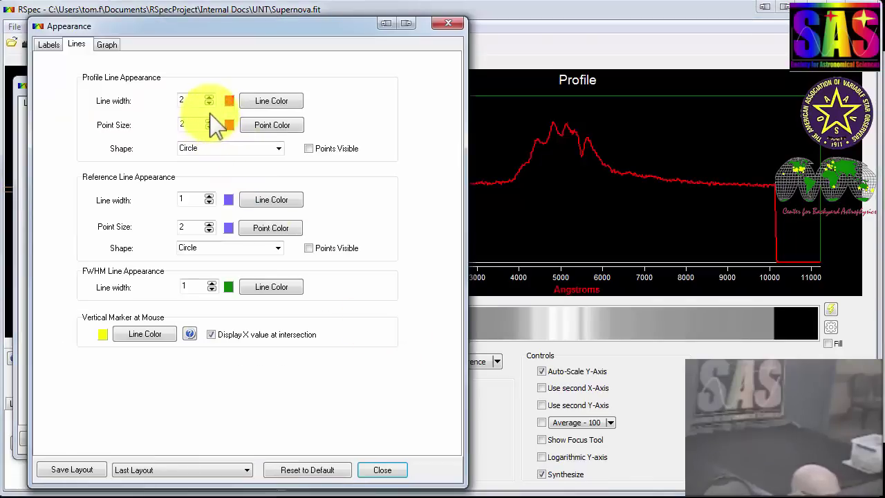
click(209, 103)
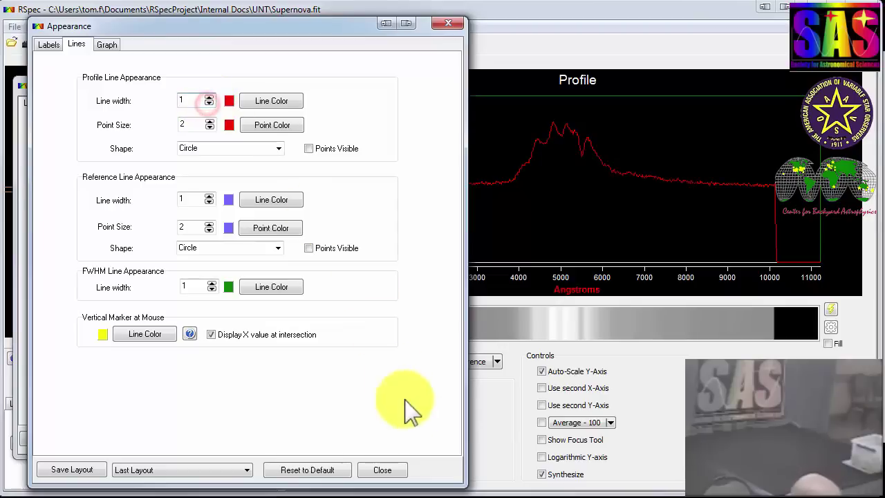
click(383, 469)
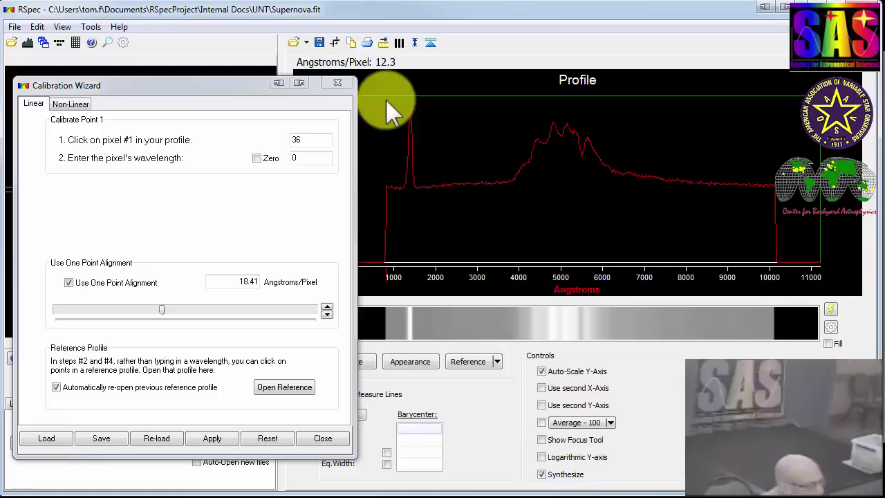
Show the measure lines and place them around the zero-order peak at about 1298 and 1486 Angstroms to obtain its barycenter
drag(391, 110, 459, 223)
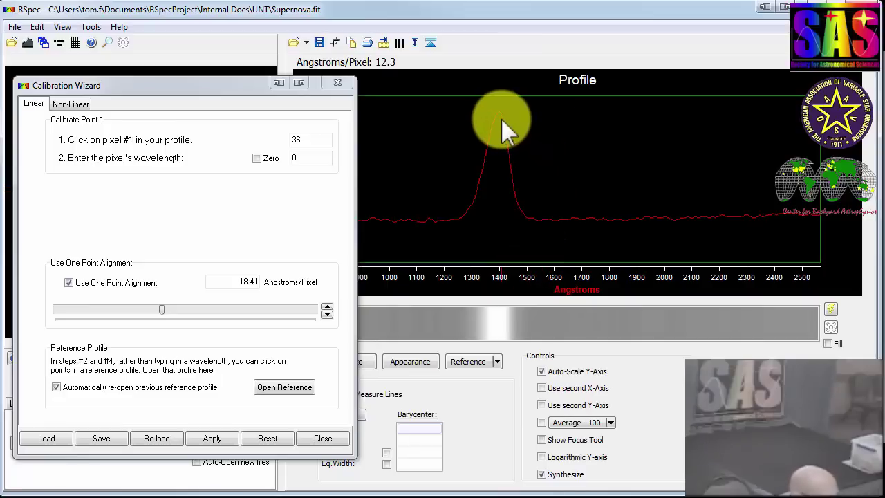
mouse_move(499, 116)
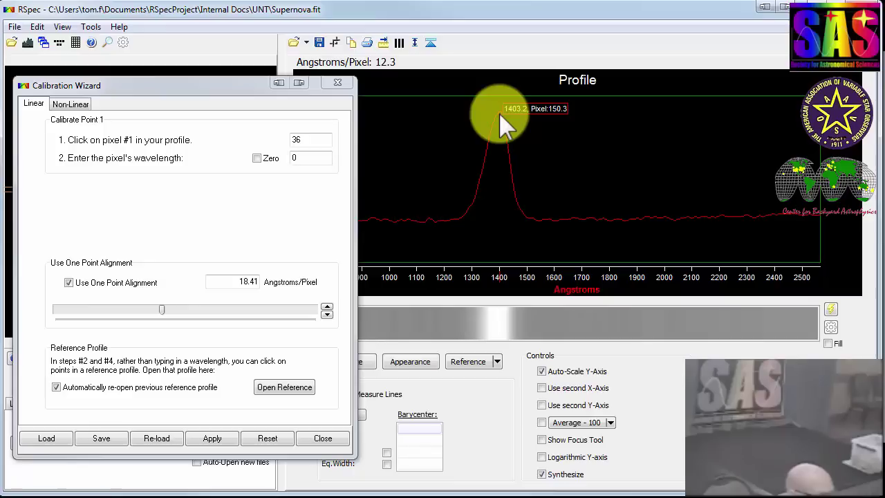
drag(251, 88, 61, 98)
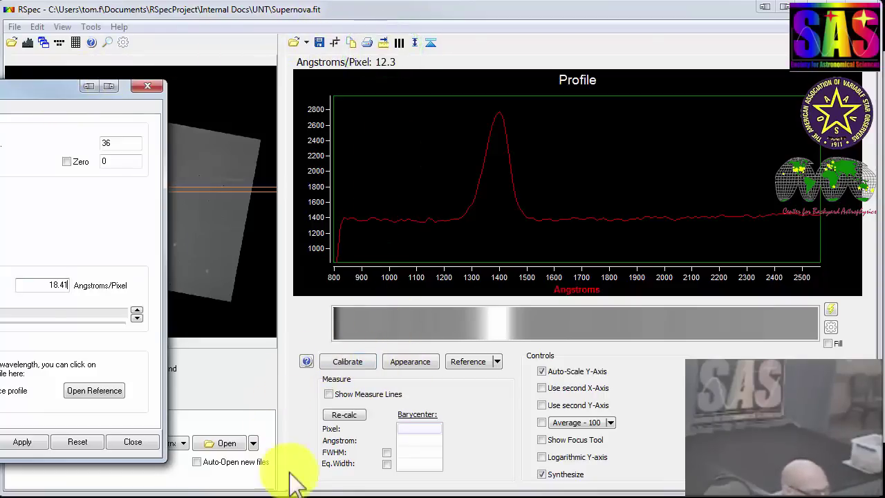
click(328, 393)
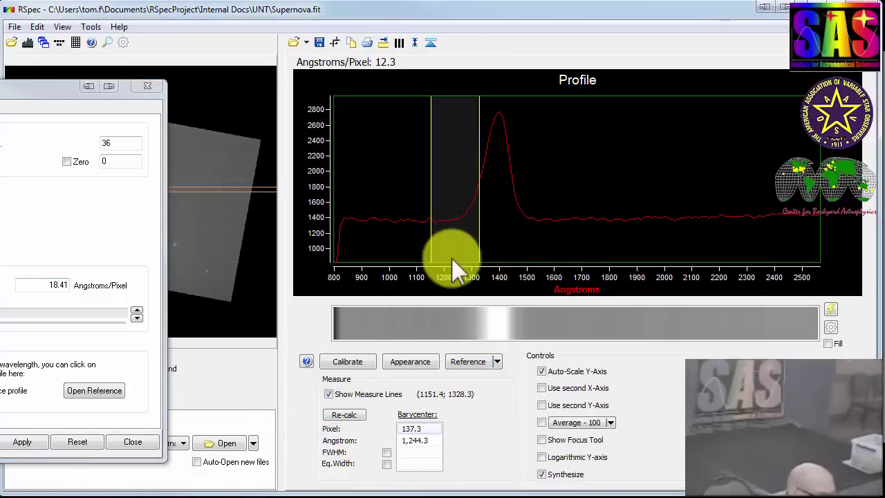
mouse_move(482, 248)
mouse_down()
mouse_move(480, 241)
mouse_move(522, 249)
mouse_up()
drag(432, 251, 479, 253)
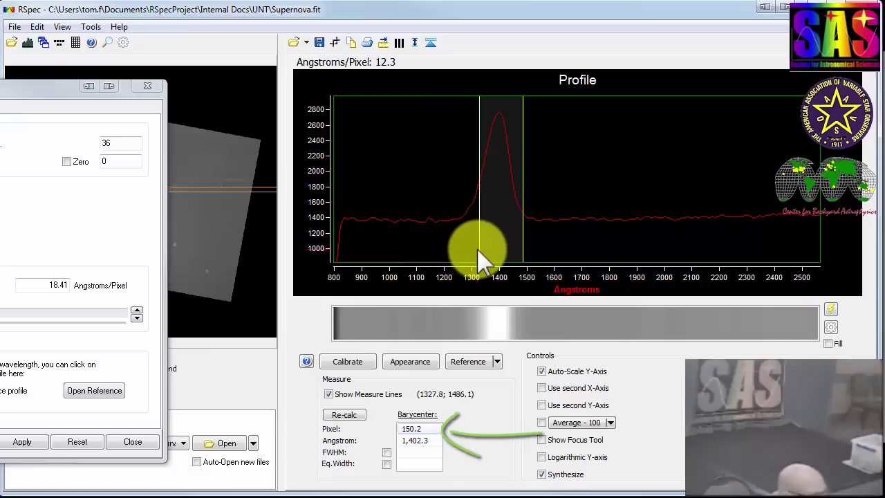
drag(478, 250, 475, 251)
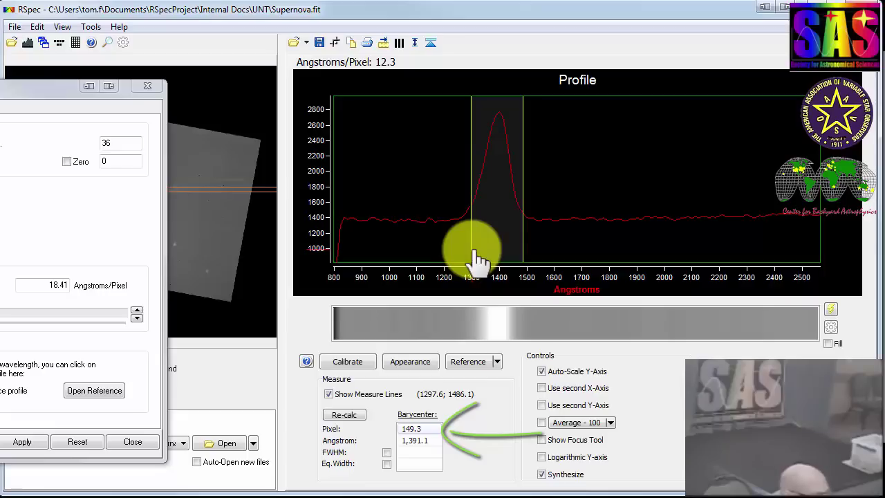
Calibrate point 1 with the zero-order barycenter pixel 149.3 at wavelength 0, apply the calibration and show the full profile
drag(63, 88, 230, 105)
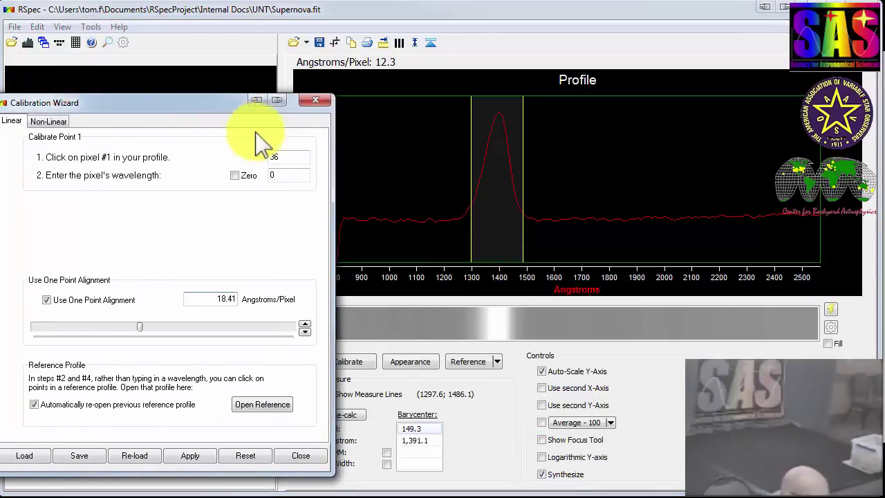
click(288, 157)
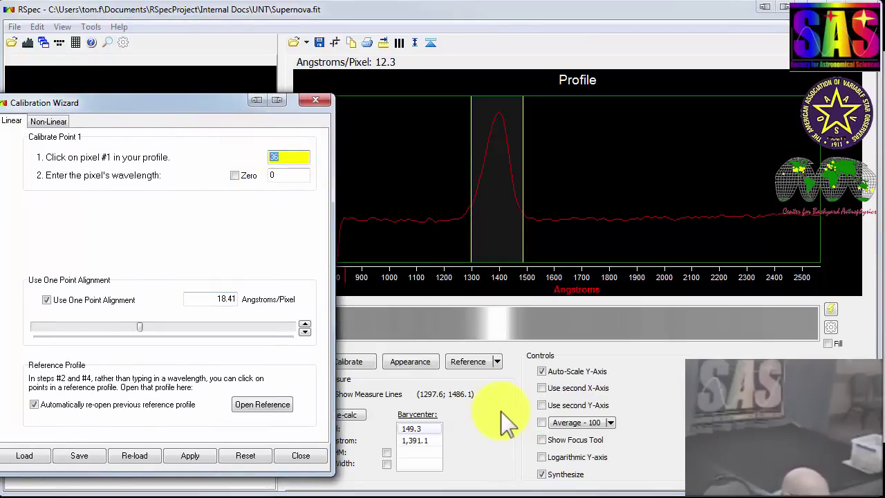
click(432, 437)
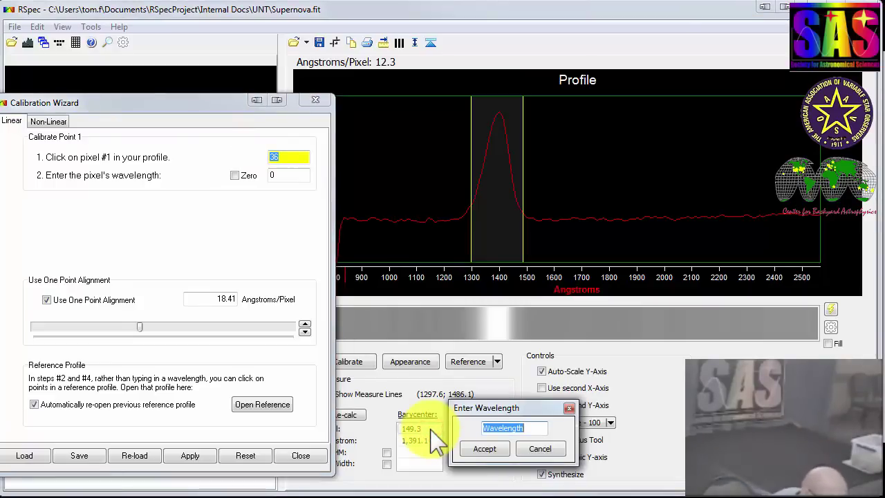
text(0)
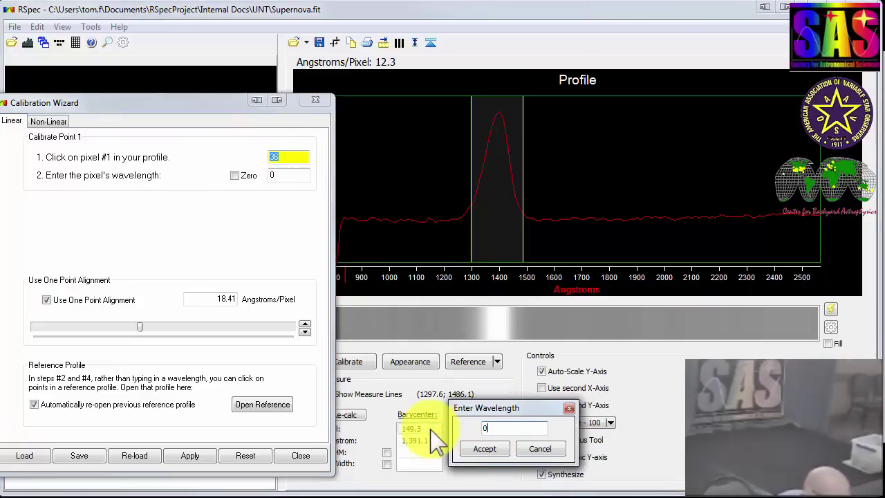
click(492, 450)
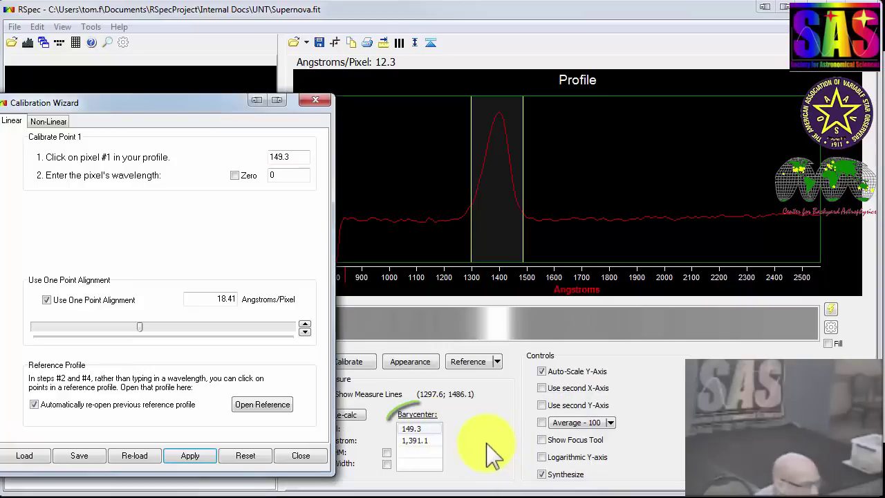
click(190, 457)
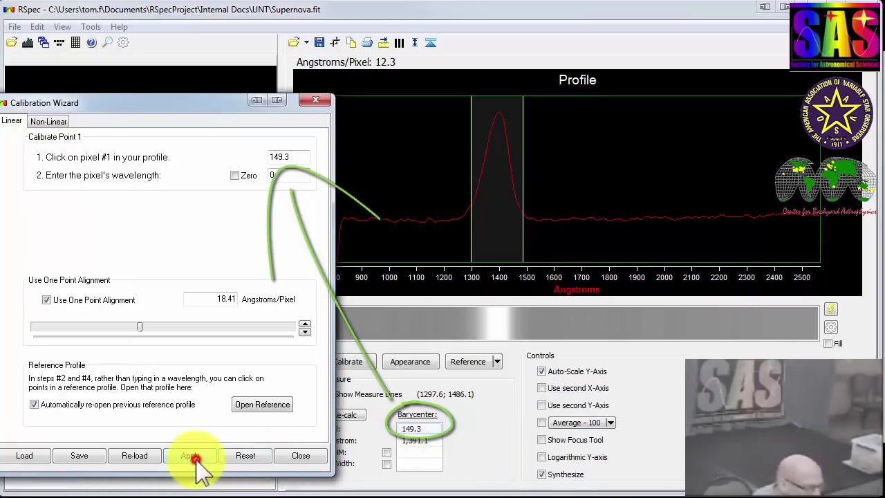
click(301, 457)
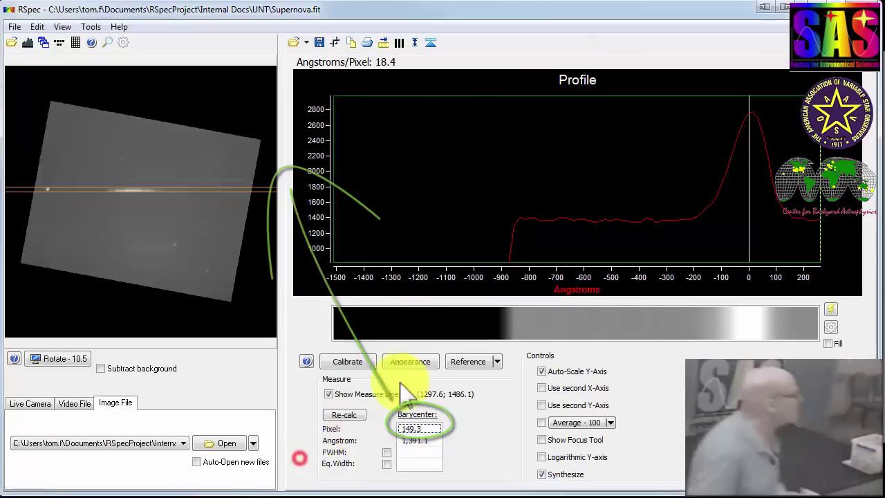
click(494, 198)
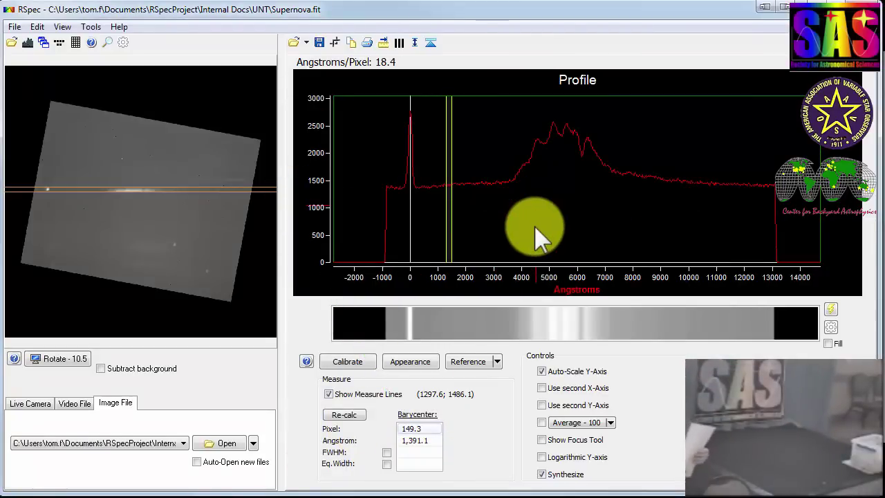
Show the measure lines again and place them around the zero-order peak at about -110 and 100 Angstroms to measure its barycenter
click(328, 395)
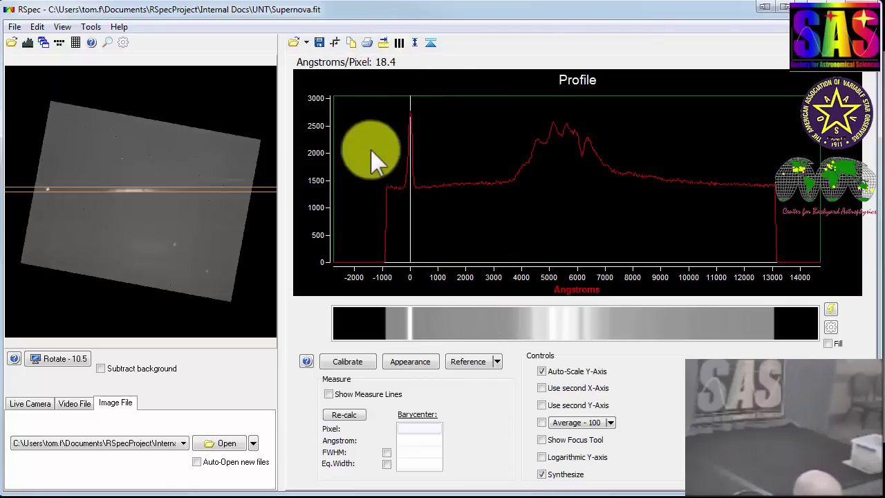
click(327, 394)
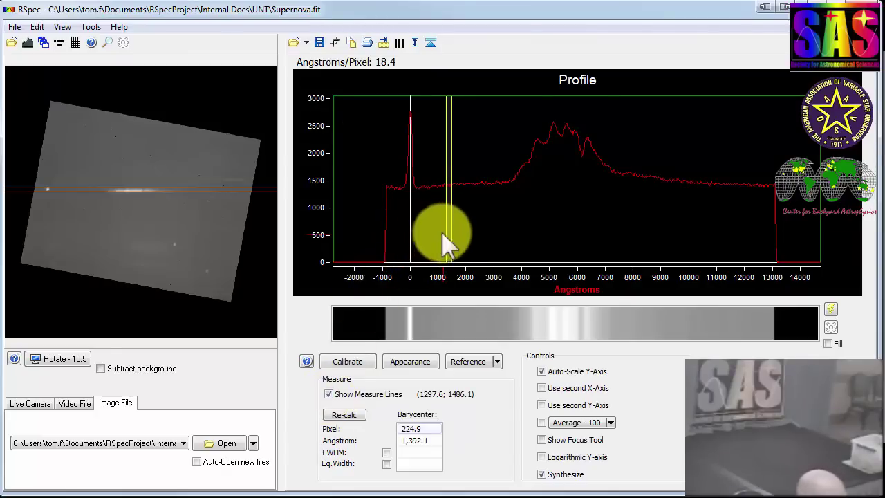
drag(387, 105, 443, 210)
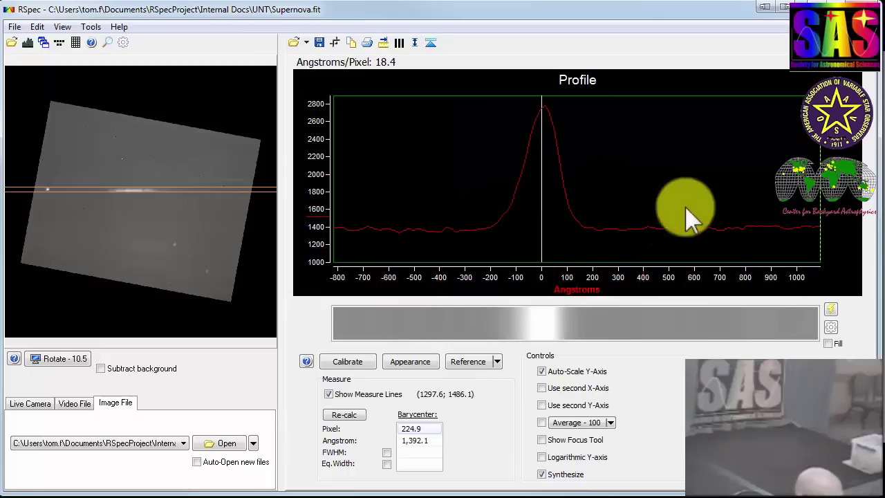
drag(823, 213, 514, 228)
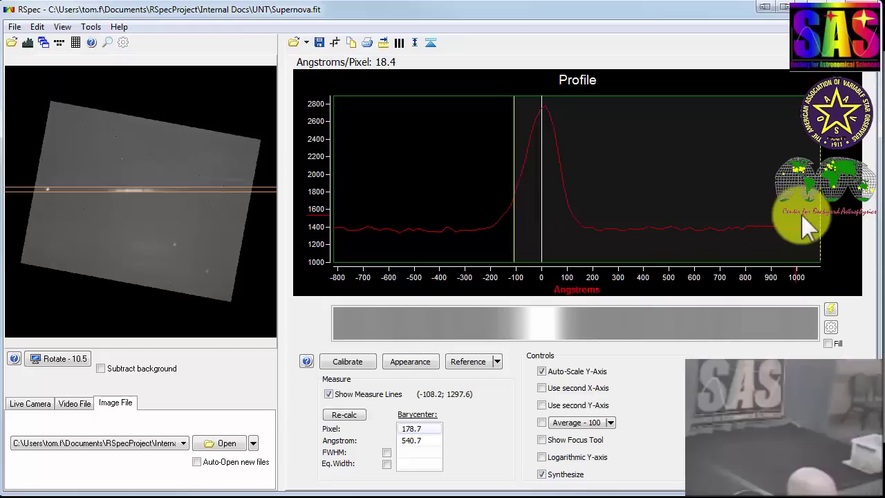
drag(823, 228, 571, 237)
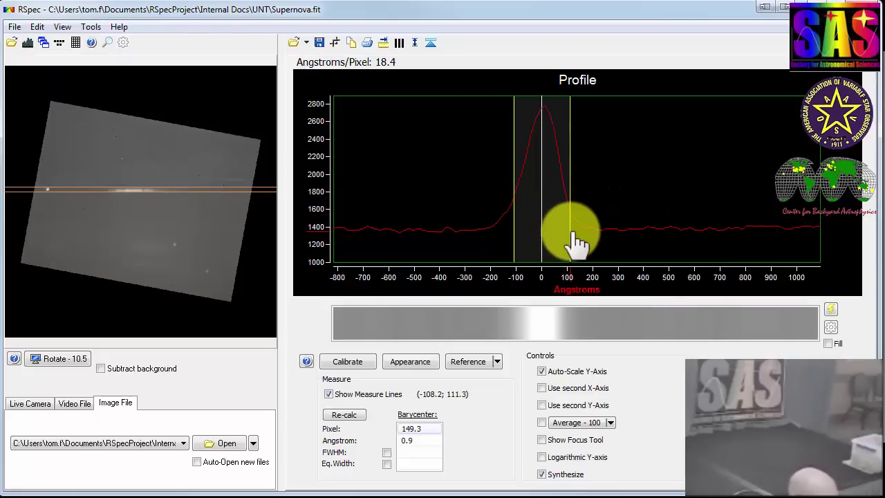
drag(575, 239, 579, 238)
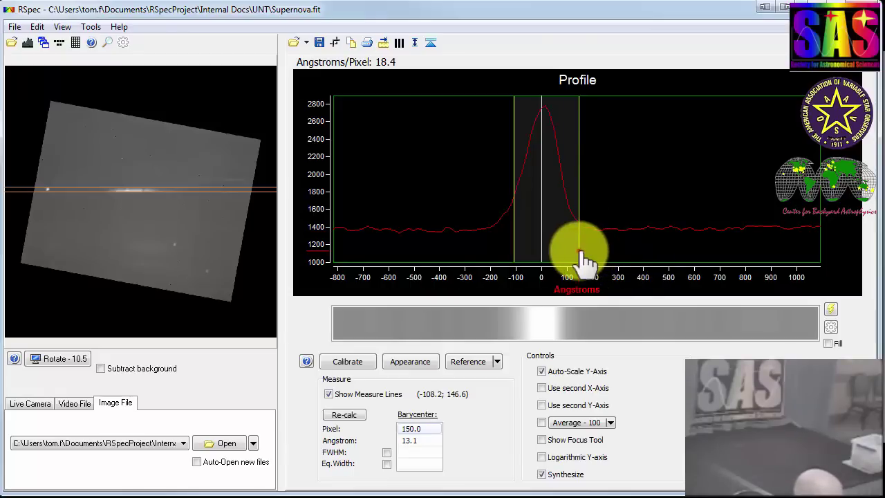
drag(580, 254, 512, 259)
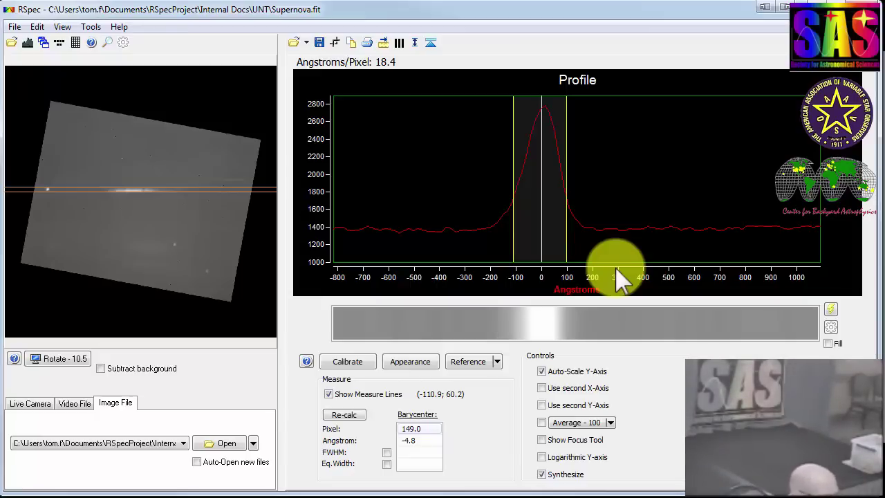
Widen the span between the measure lines at the base of the zero-order peak to about -120 and 105 Angstroms
double_click(592, 162)
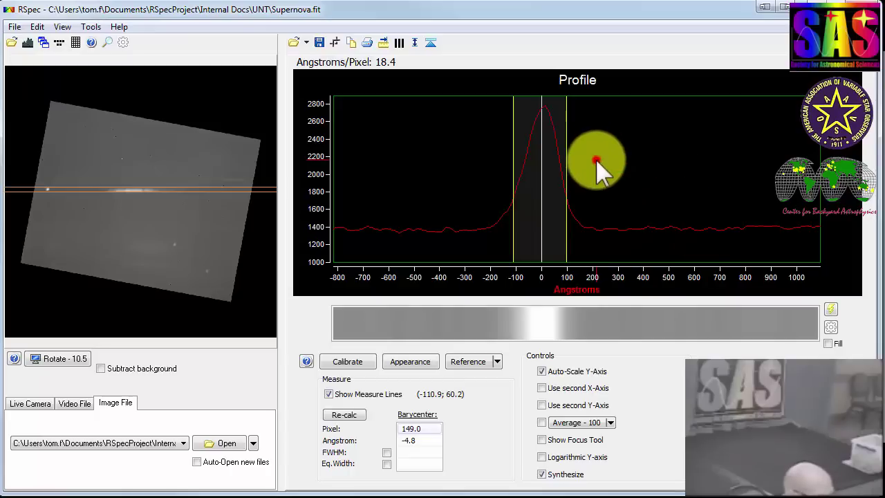
drag(391, 104, 443, 217)
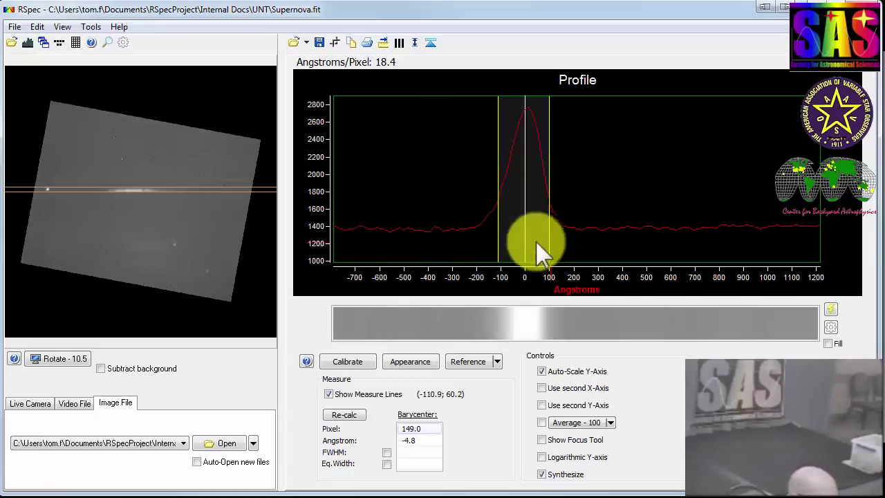
drag(494, 248, 452, 254)
click(507, 249)
click(459, 253)
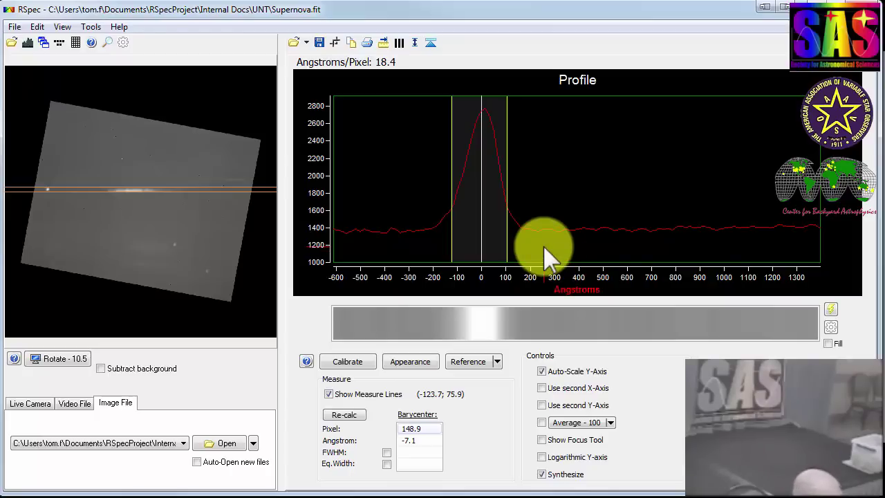
Measure the barycenter of the supernova's deep absorption dip between about 6050 and 6310 Angstroms, and return to the full profile
click(543, 247)
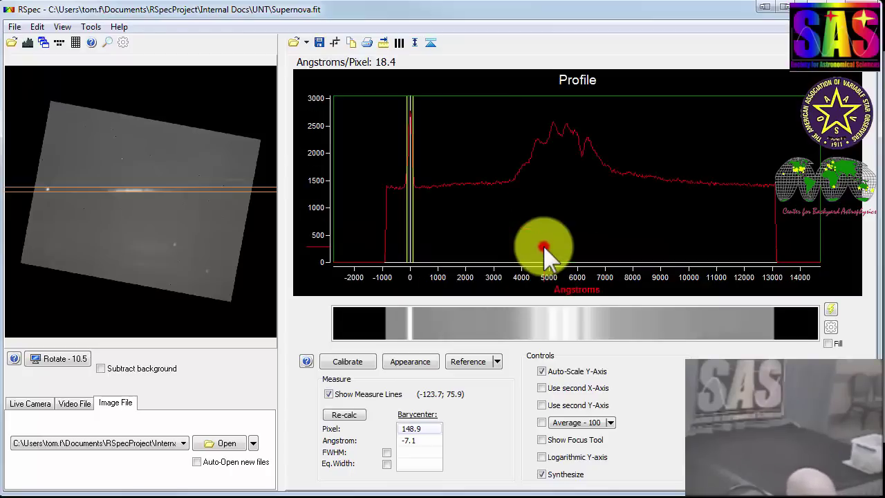
drag(561, 109, 578, 184)
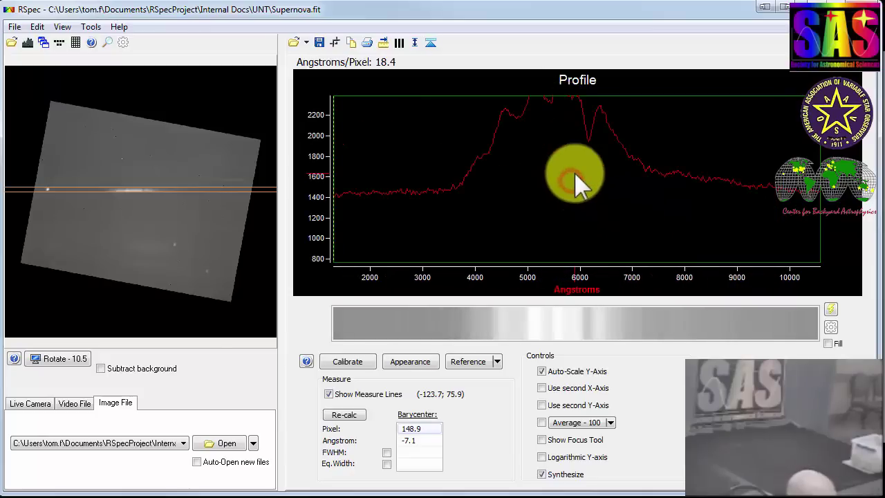
drag(611, 135, 577, 247)
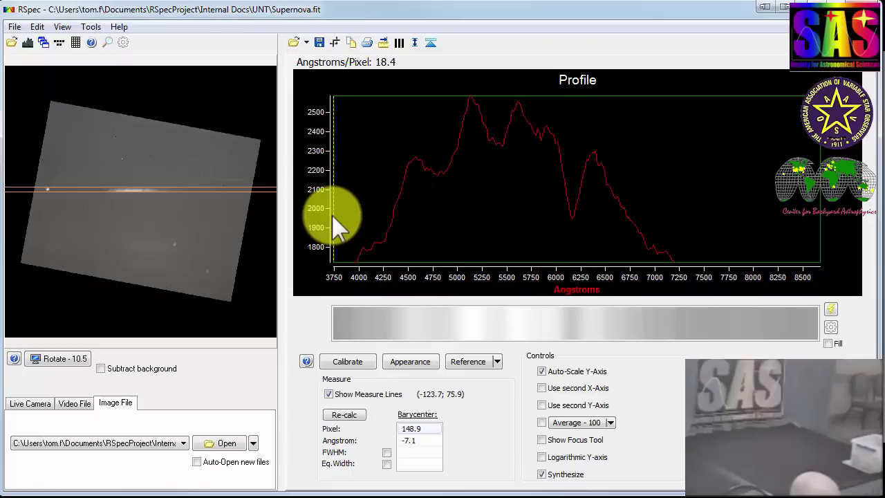
drag(338, 222, 586, 242)
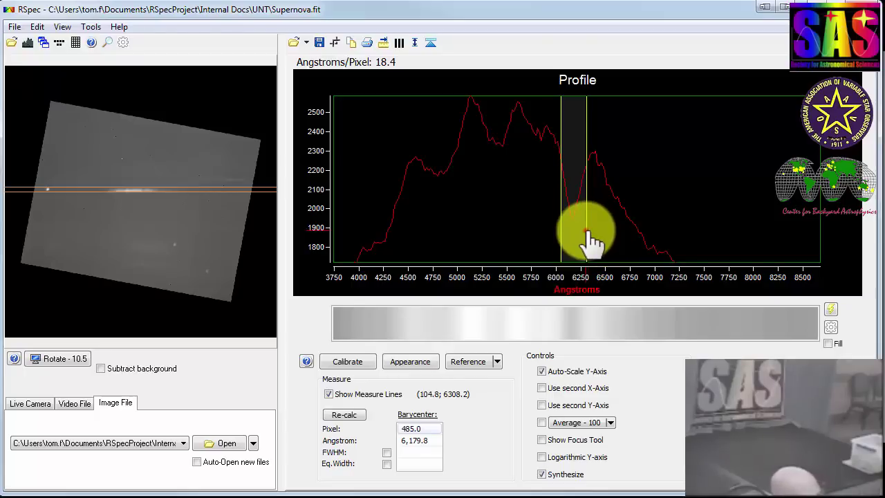
drag(586, 231, 586, 237)
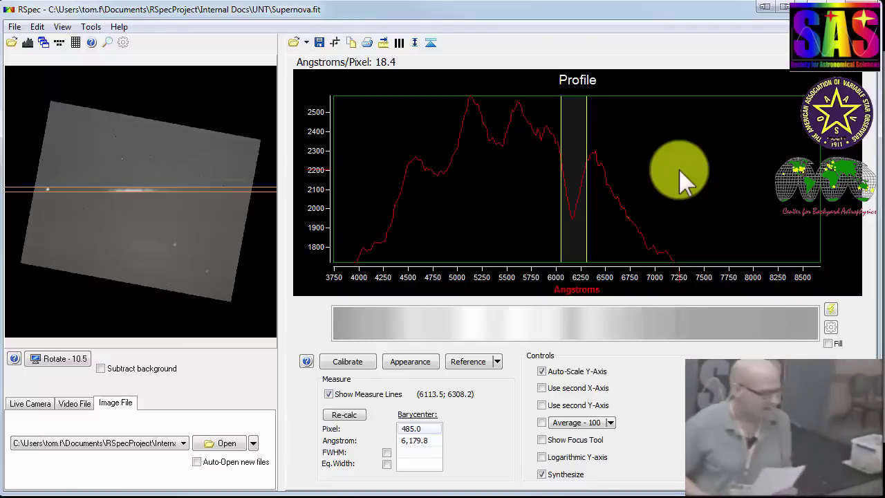
click(679, 171)
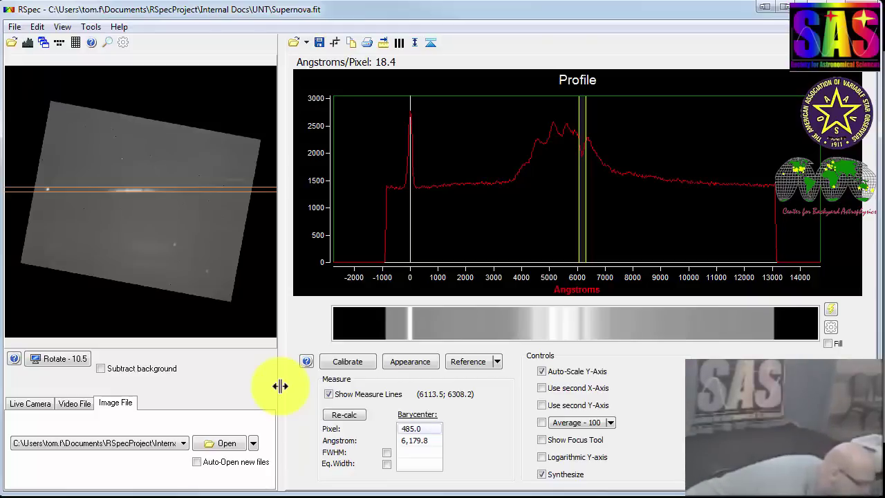
Switch the source to the K22Loop.avi video, rewind it to near the start and play it
click(86, 405)
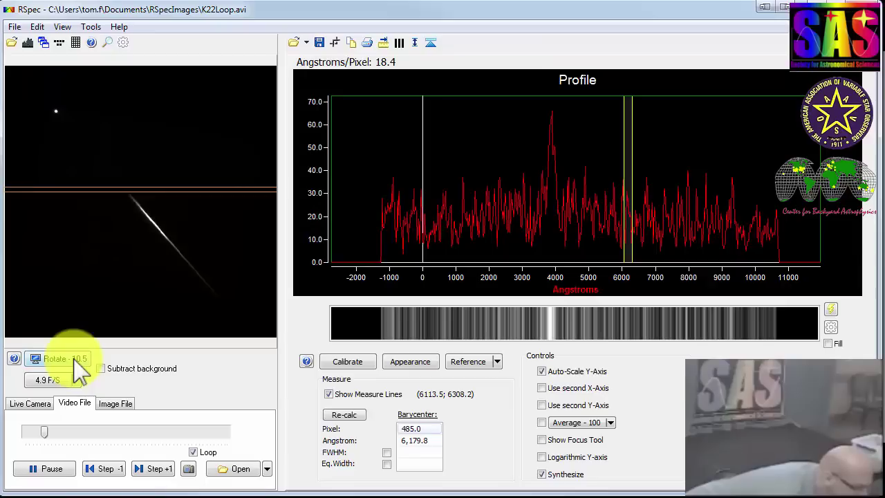
click(70, 468)
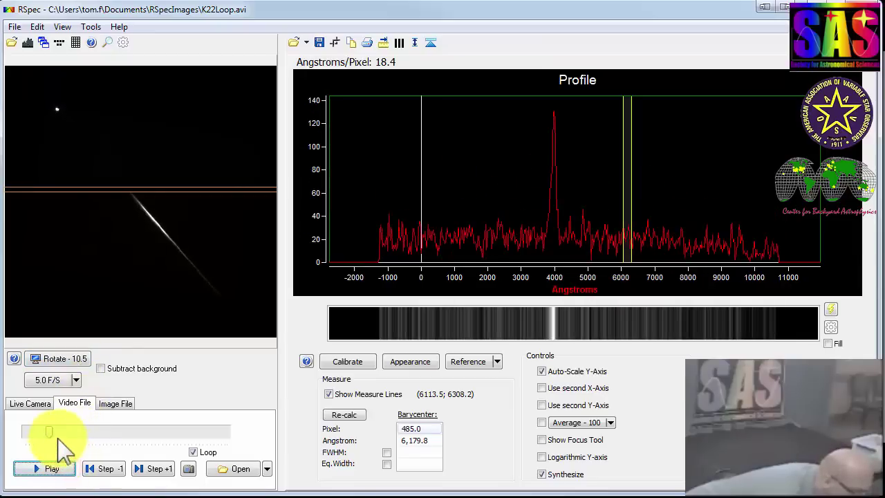
drag(49, 432, 27, 432)
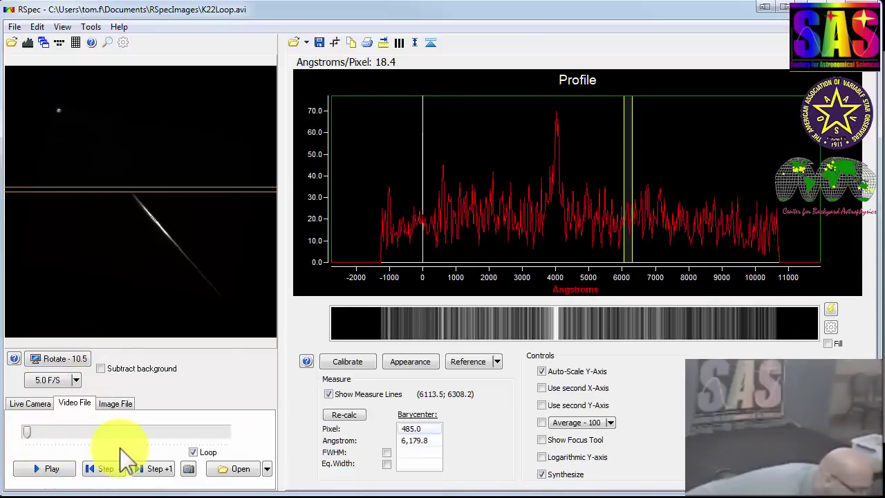
click(68, 469)
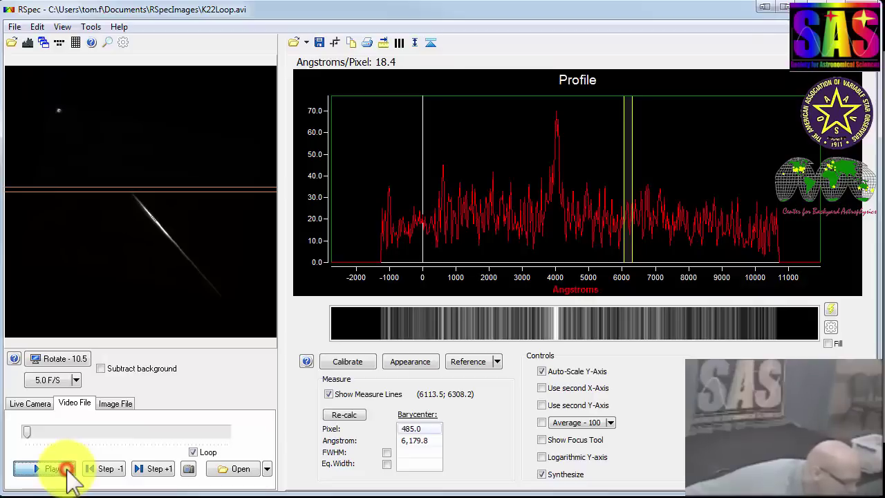
Rotate the video image to 321.5 degrees and fit the extraction band around the star and its horizontal spectrum
click(65, 358)
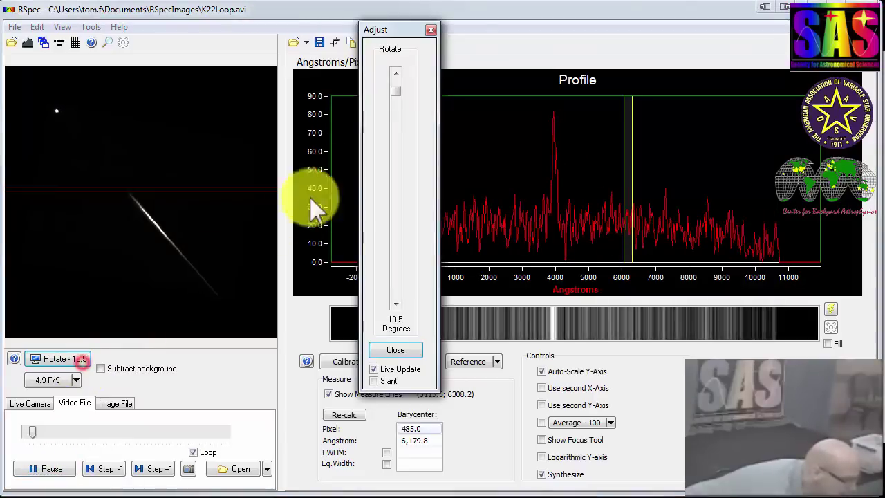
drag(394, 91, 378, 274)
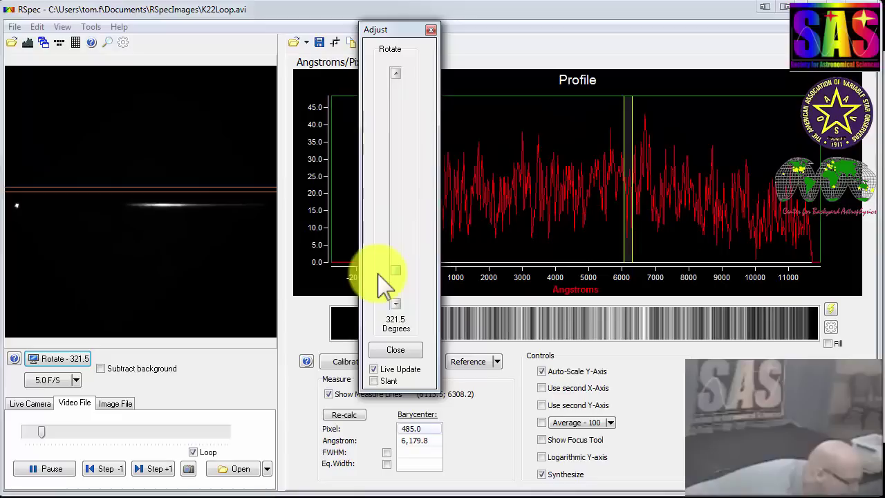
click(395, 351)
click(224, 239)
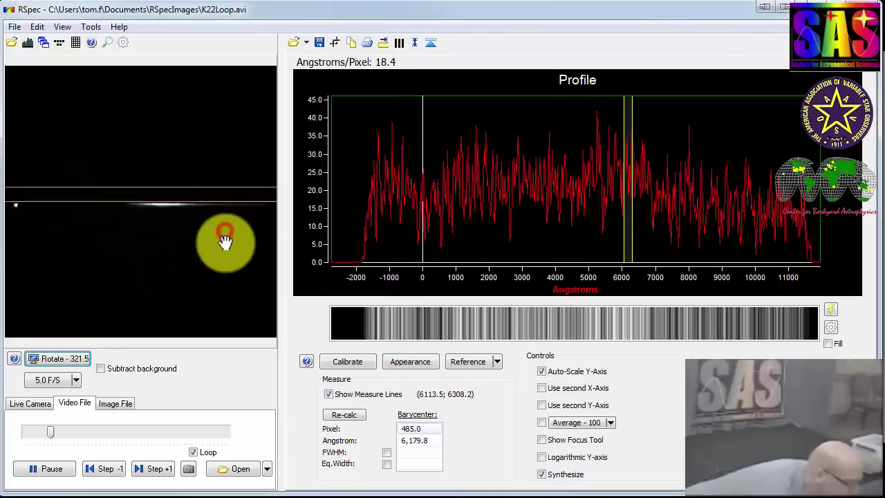
click(199, 118)
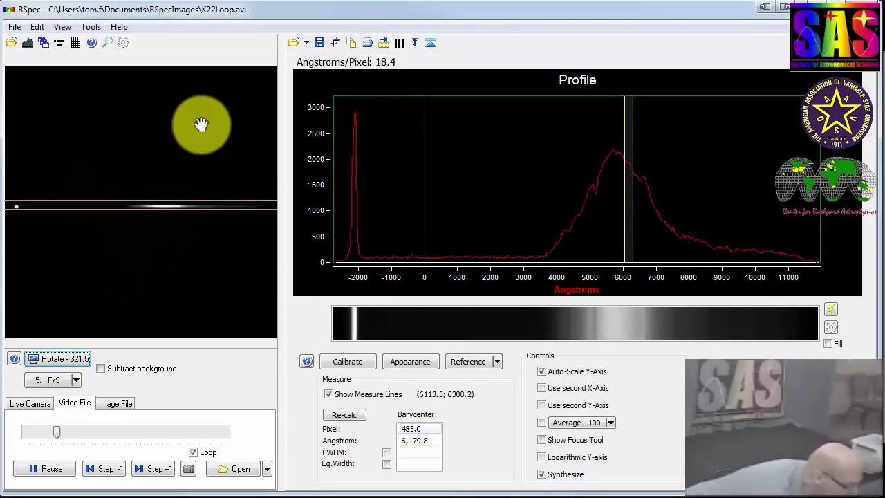
Hide the measure lines and briefly preview the live profile with Average - 100 enabled
click(328, 393)
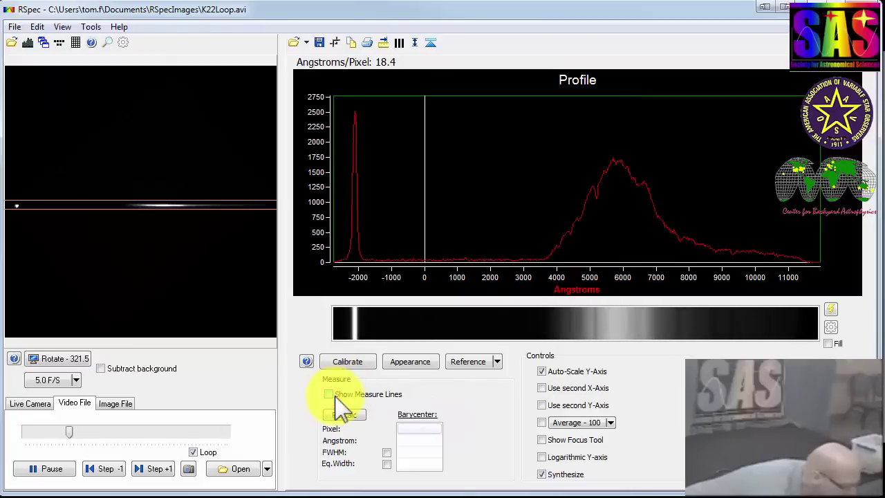
click(534, 186)
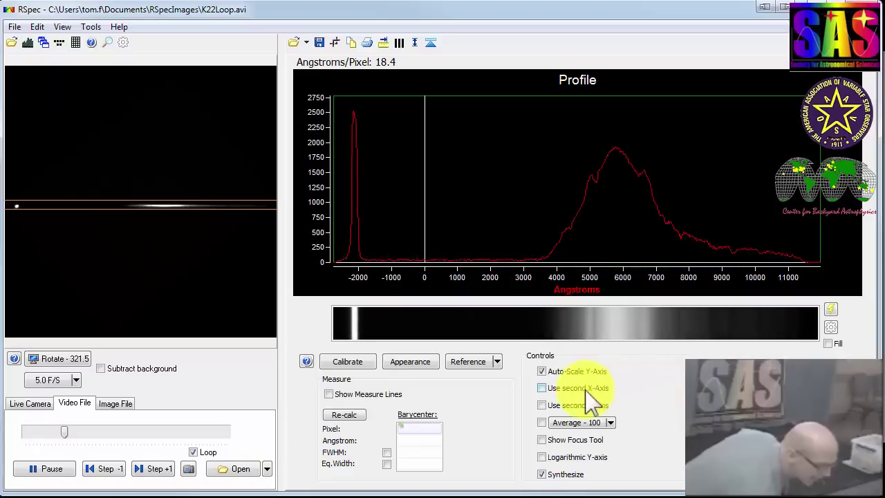
click(541, 422)
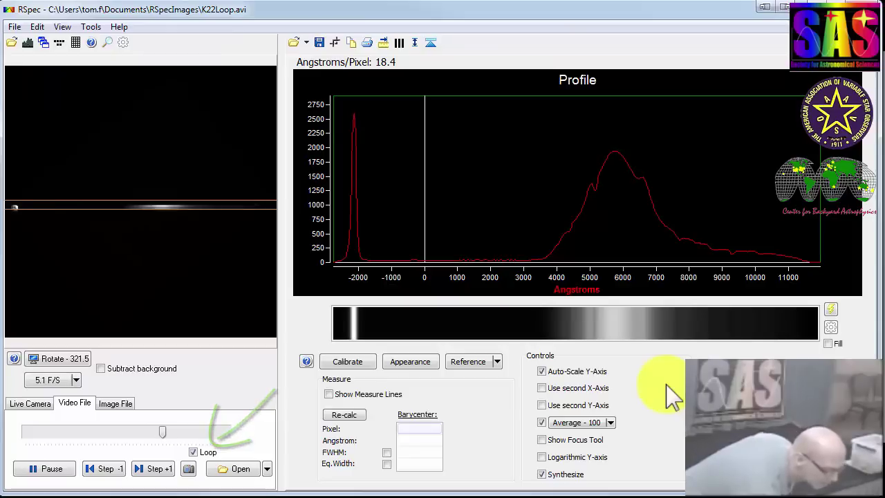
click(541, 422)
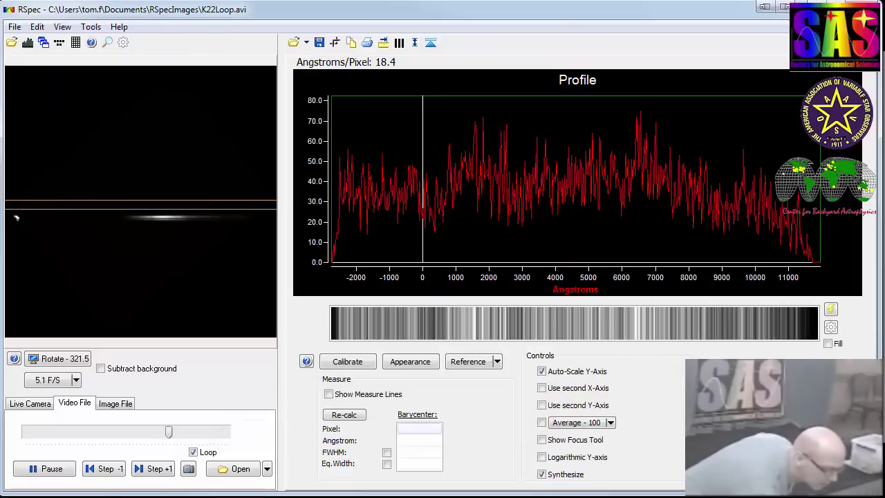
Review the program options and readjust the extraction band tightly around the spectrum in the playing video
click(201, 255)
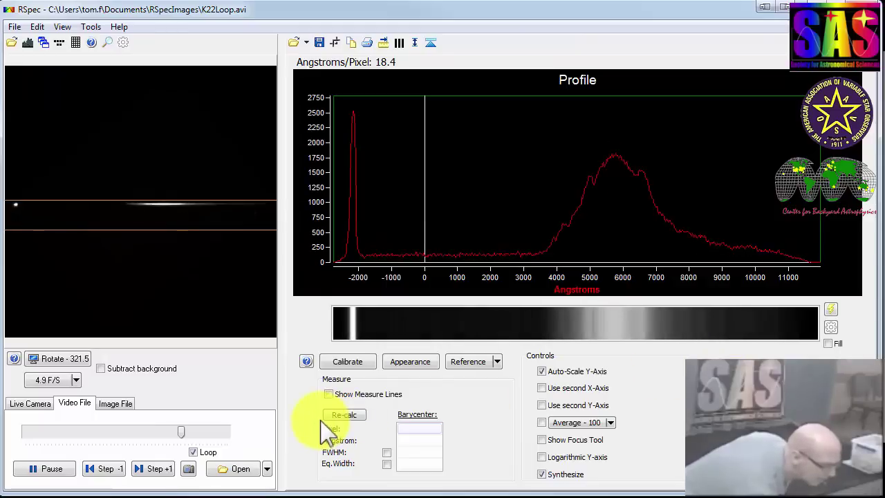
click(122, 42)
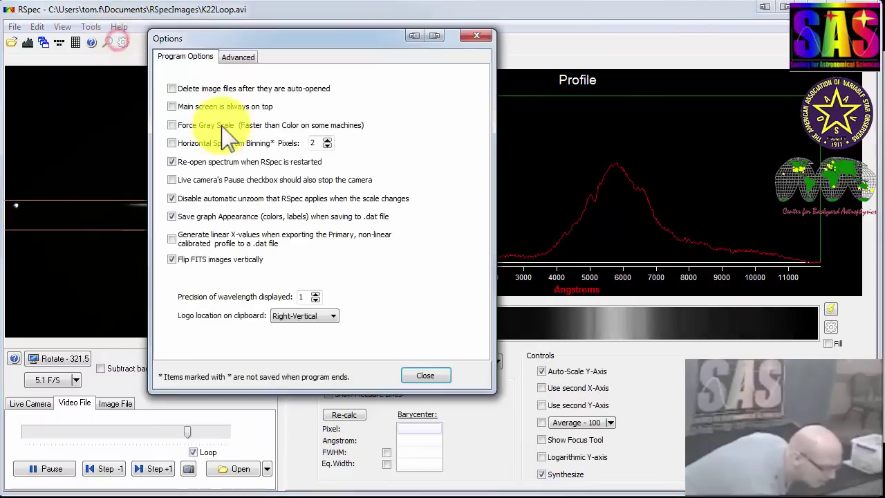
click(425, 376)
click(197, 432)
drag(197, 432, 215, 432)
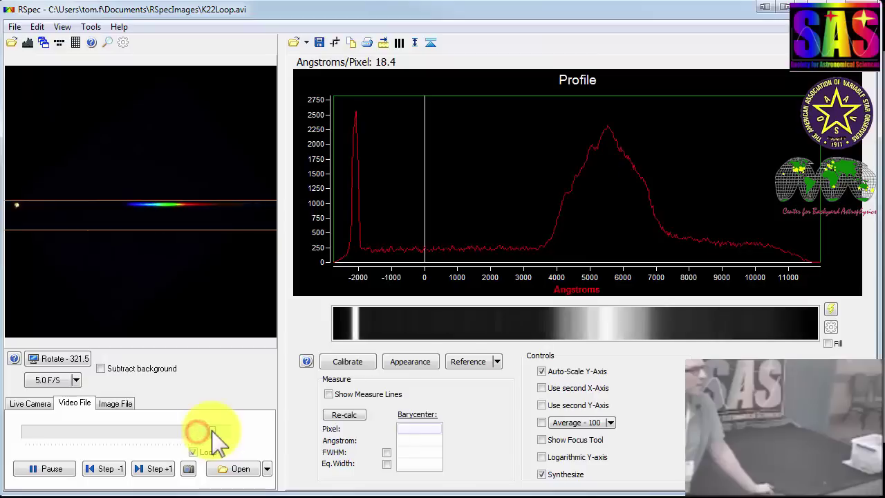
drag(199, 258, 208, 235)
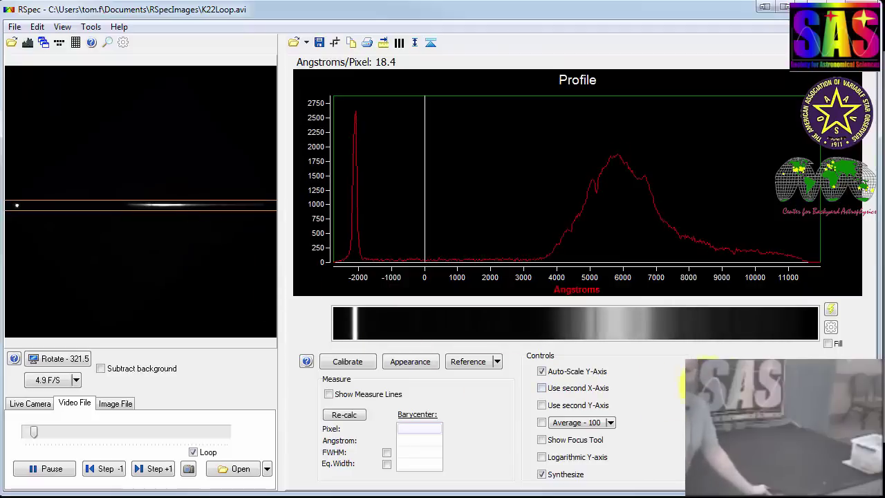
Enable the profile fill and turn on color for the synthesized spectrum in its adjustment settings
click(827, 343)
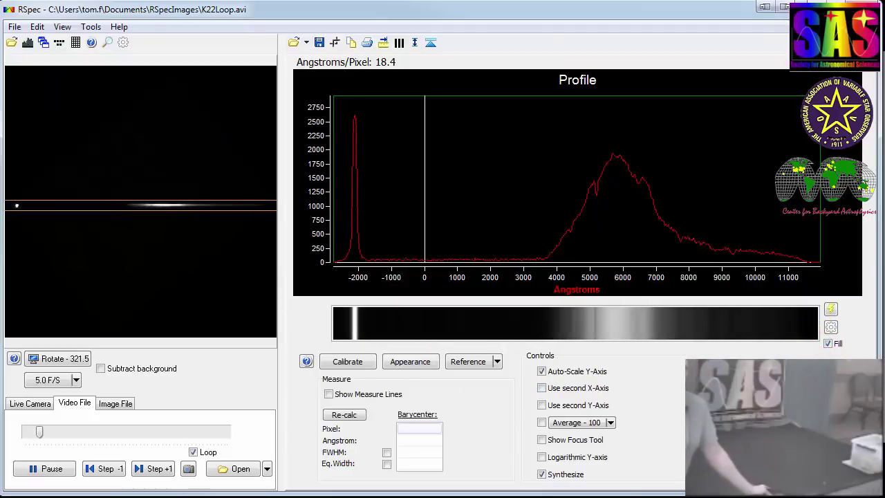
click(831, 327)
click(298, 272)
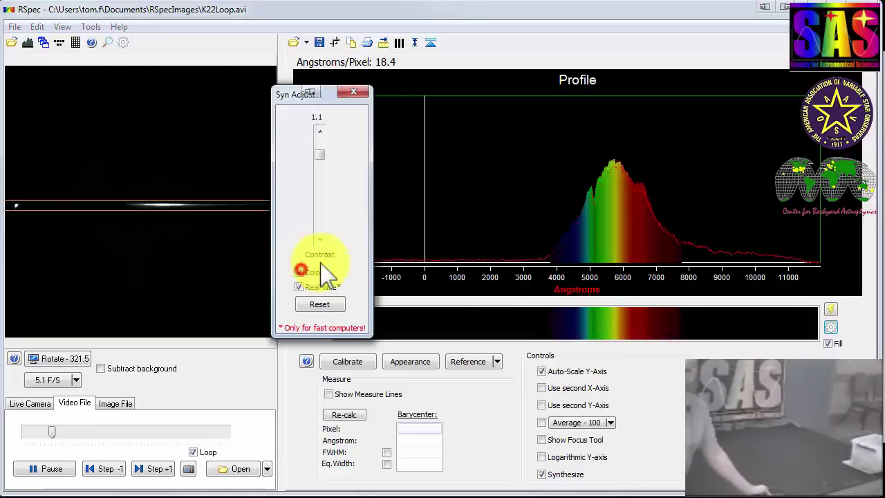
click(354, 93)
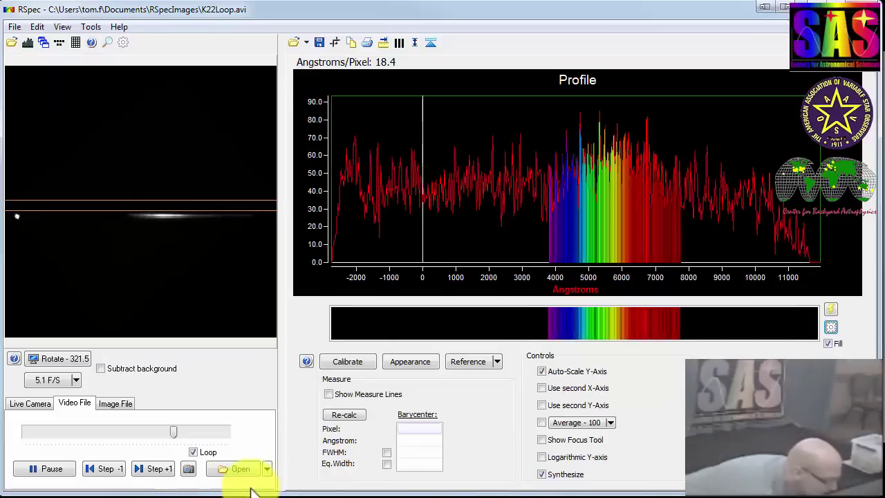
Pause the K22Loop.avi video, switch to the still image source and remove the image rotation
click(55, 470)
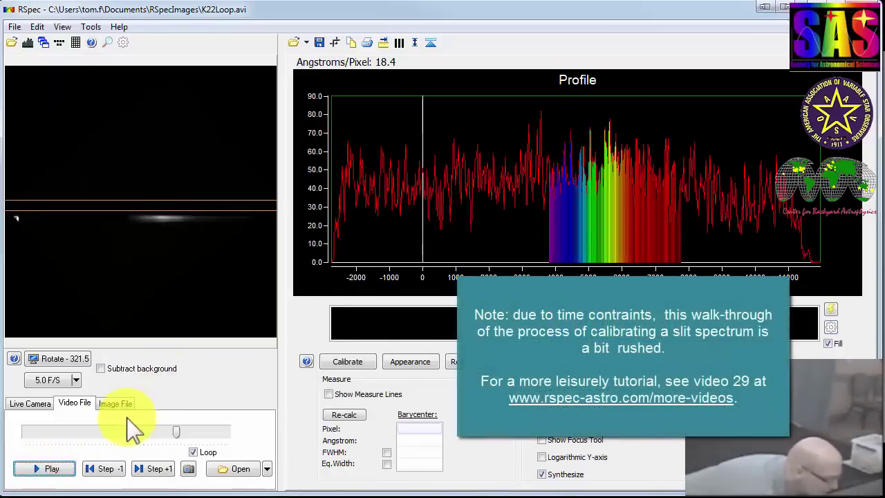
click(116, 404)
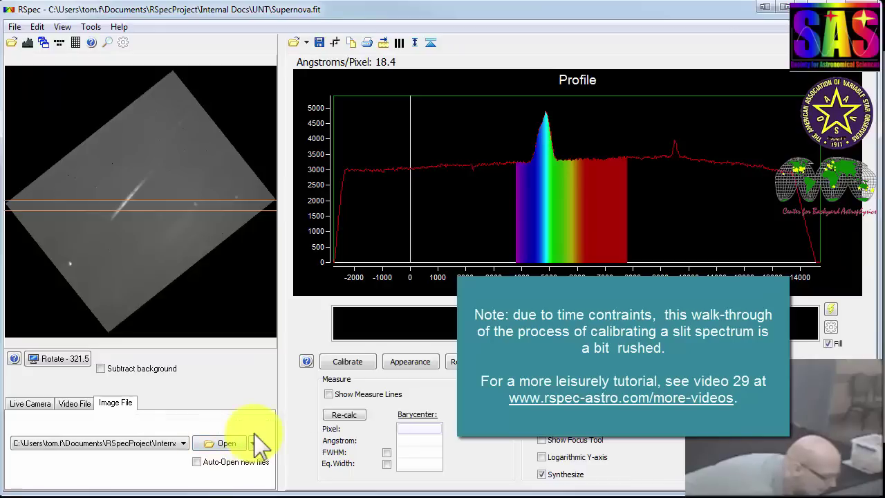
click(58, 359)
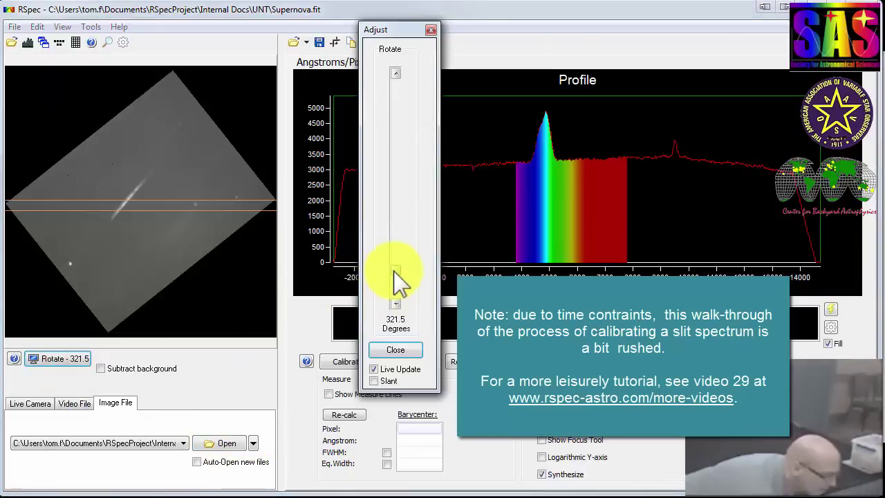
drag(396, 280, 408, 79)
click(398, 349)
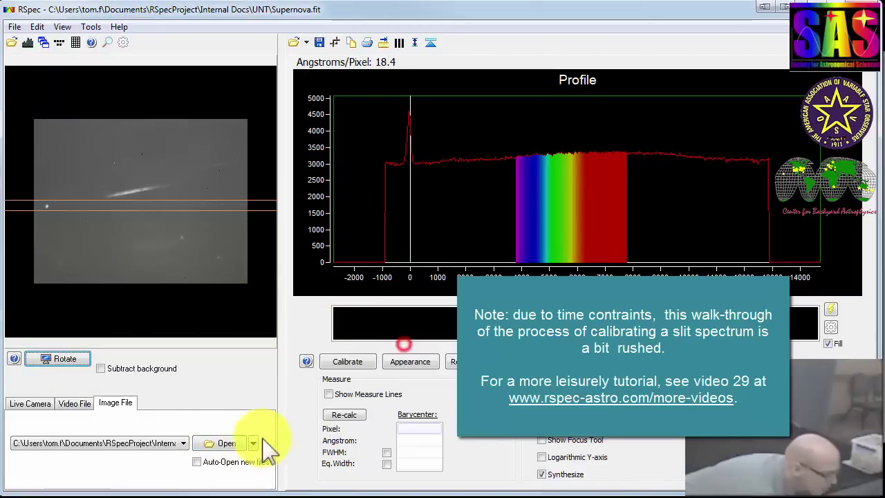
Open the recent image Betelgeuse.fit and fit the extraction band tightly around its horizontal spectrum
click(253, 444)
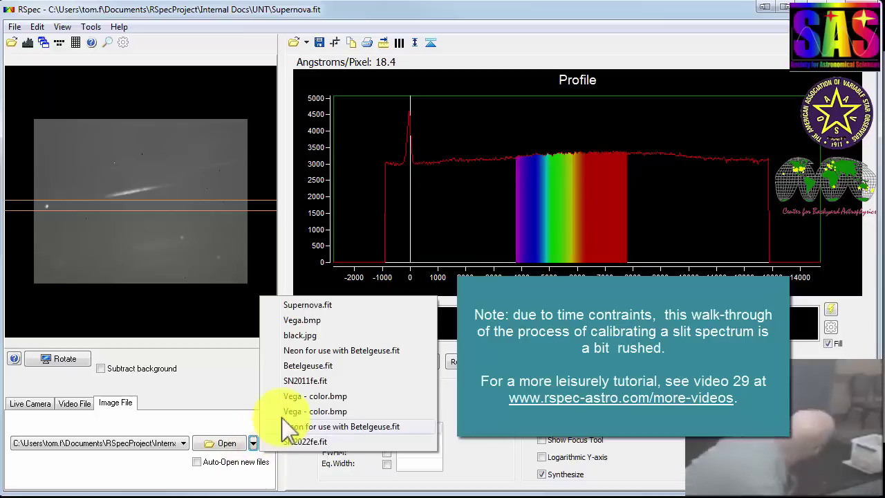
click(320, 365)
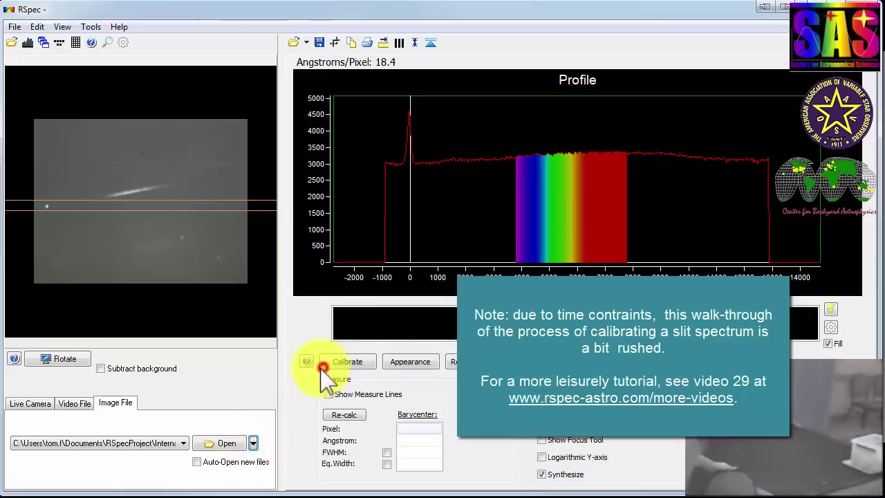
drag(198, 199, 197, 194)
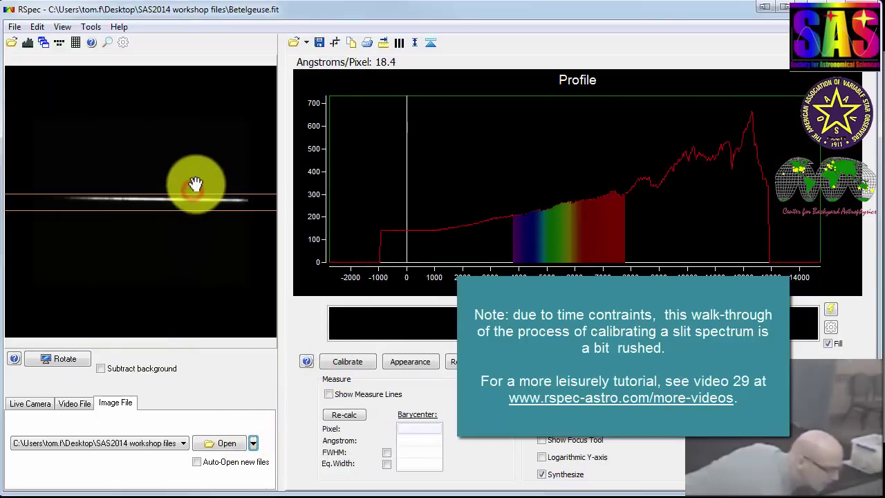
click(174, 237)
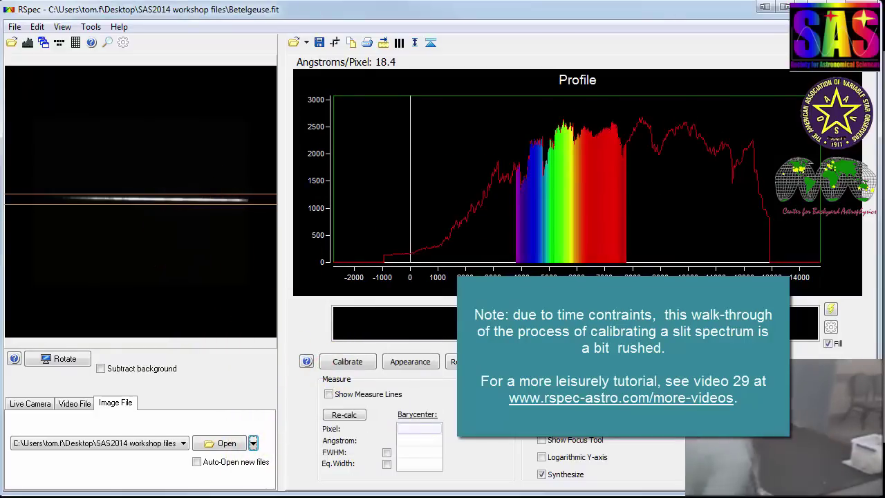
Turn off the profile's color fill and fine-tune the lower edge of the extraction band around the Betelgeuse spectrum
click(828, 343)
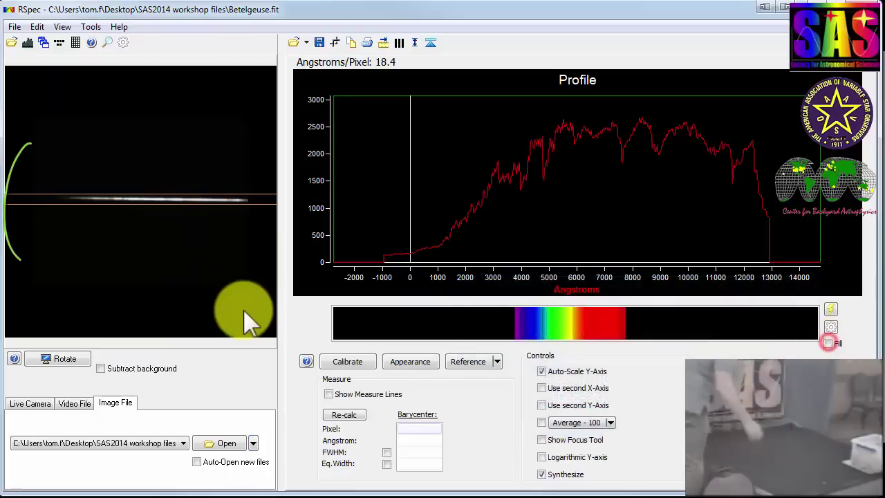
click(204, 307)
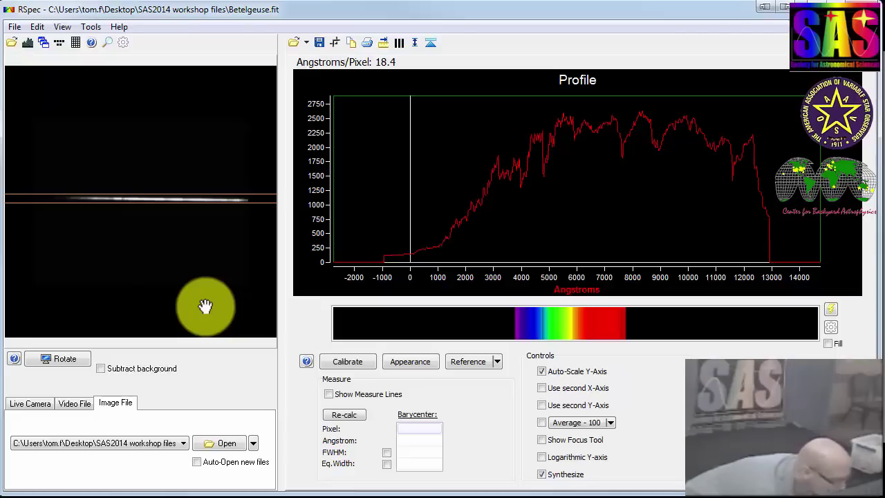
click(197, 300)
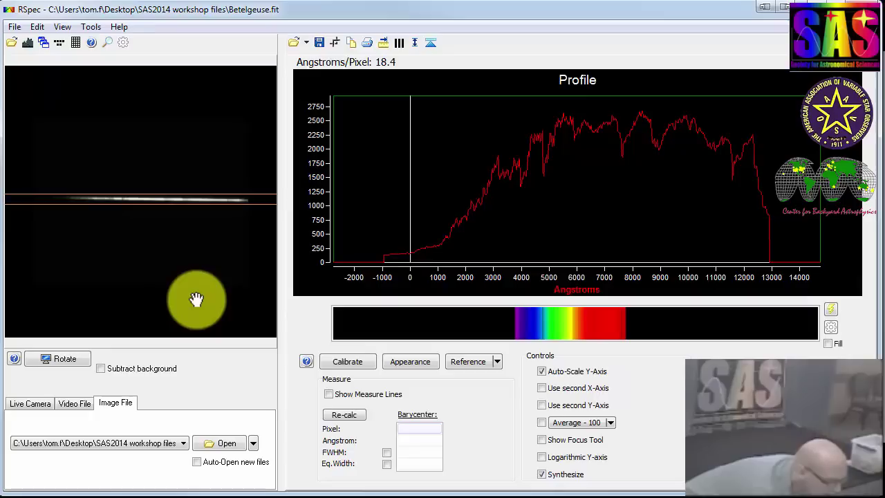
Open the recent image Neon for use with Betelgeuse.fit and frame the emission lines in its profile
click(253, 445)
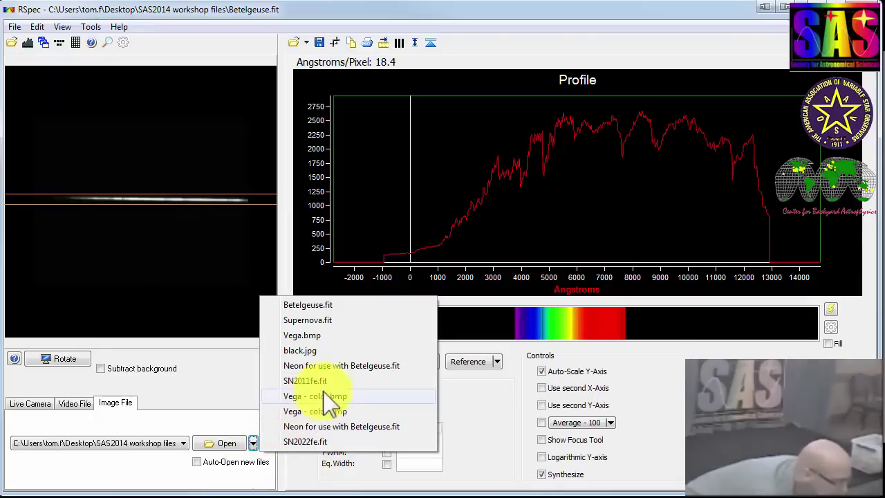
click(355, 367)
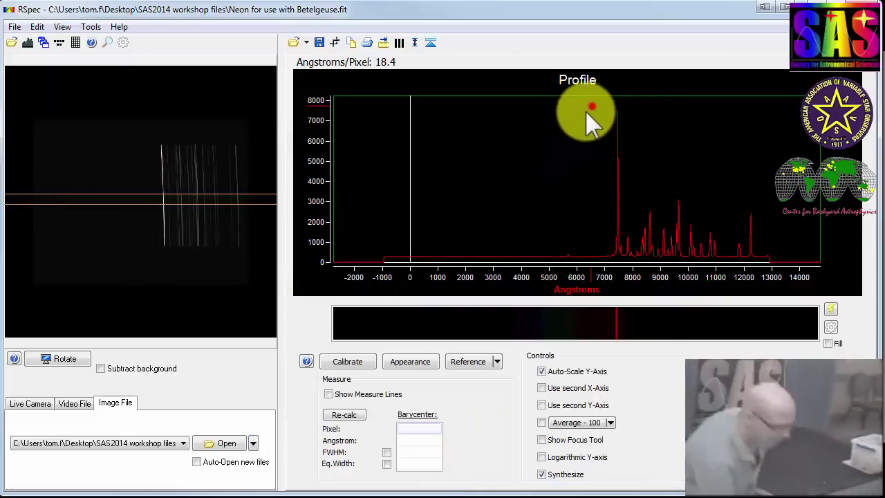
drag(615, 177, 656, 243)
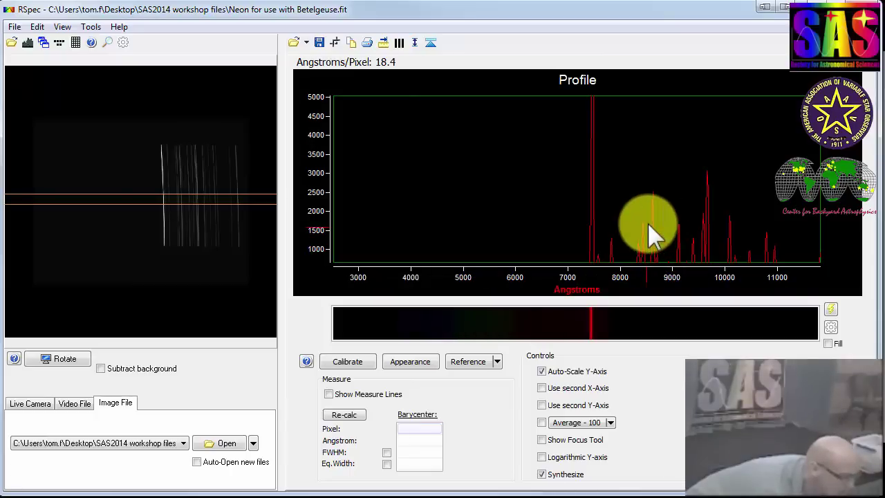
double_click(646, 206)
drag(610, 109, 768, 261)
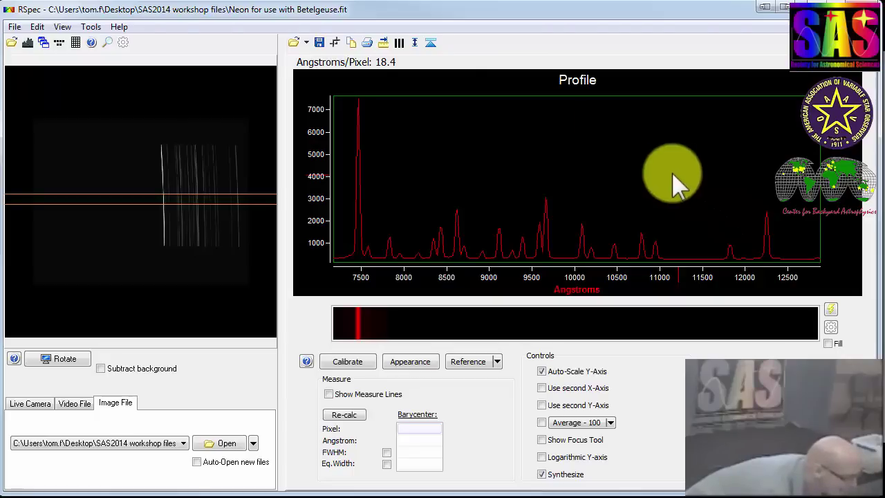
Start the linear calibration and assign wavelength 5000 to the tallest neon peak at pixel 555 as the first point
click(351, 361)
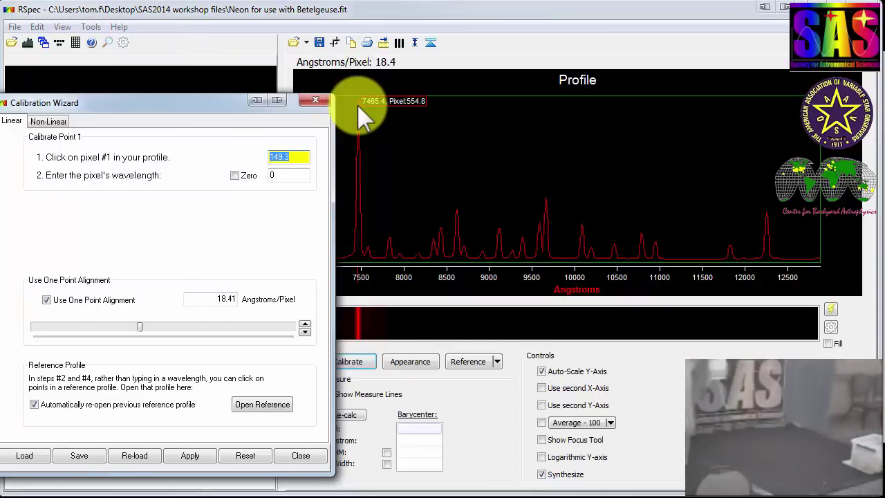
click(358, 109)
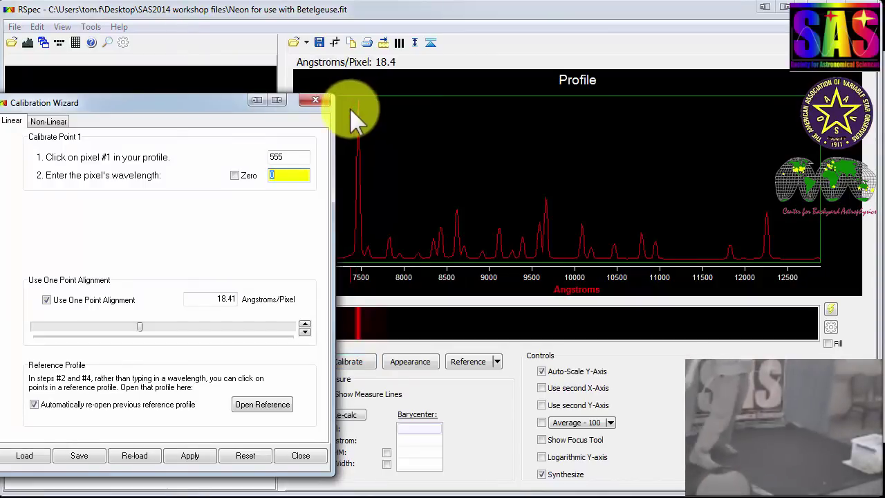
click(304, 176)
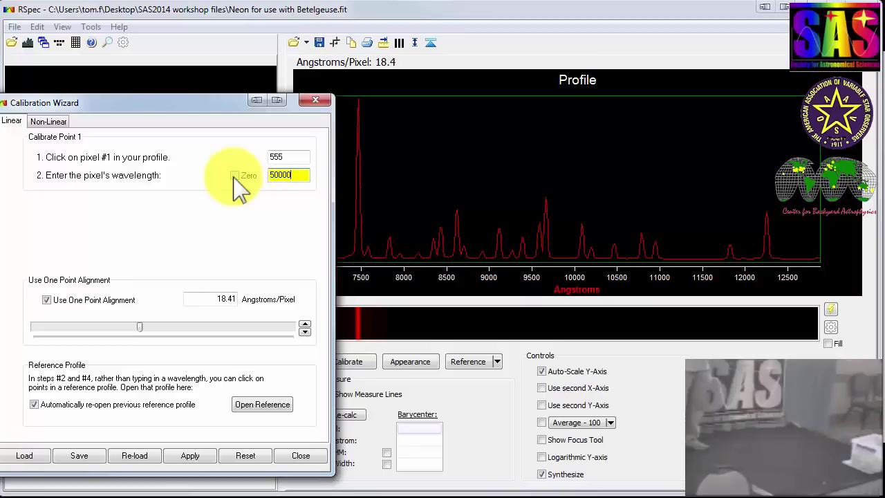
text(50000)
key(BackSpace)
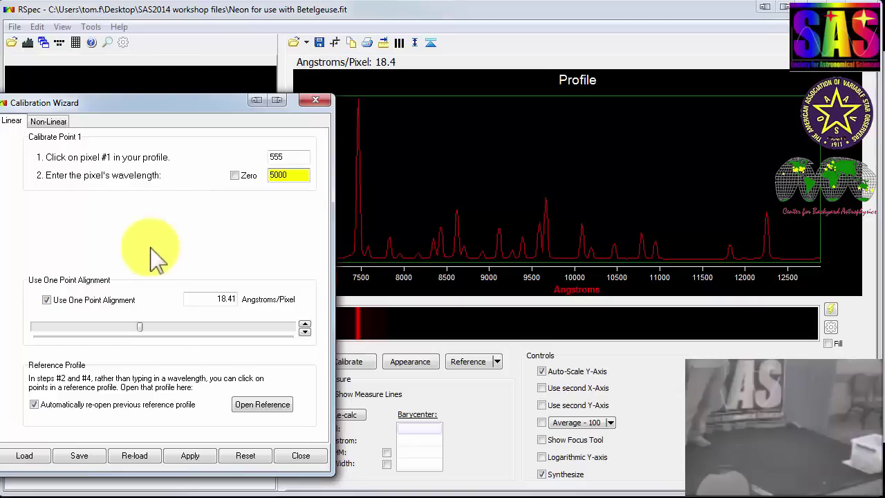
Disable one-point alignment, assign wavelength 7200 to the last neon peak at pixel 815 as the second point, and apply the calibration
click(49, 300)
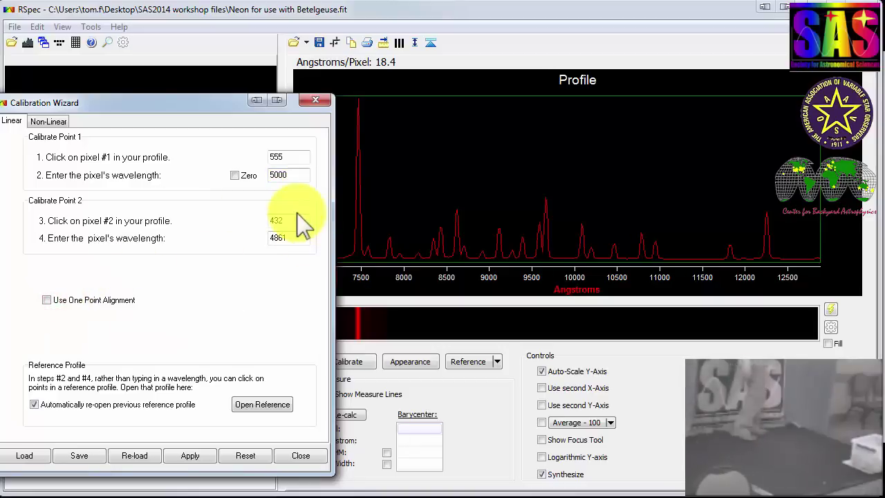
click(294, 219)
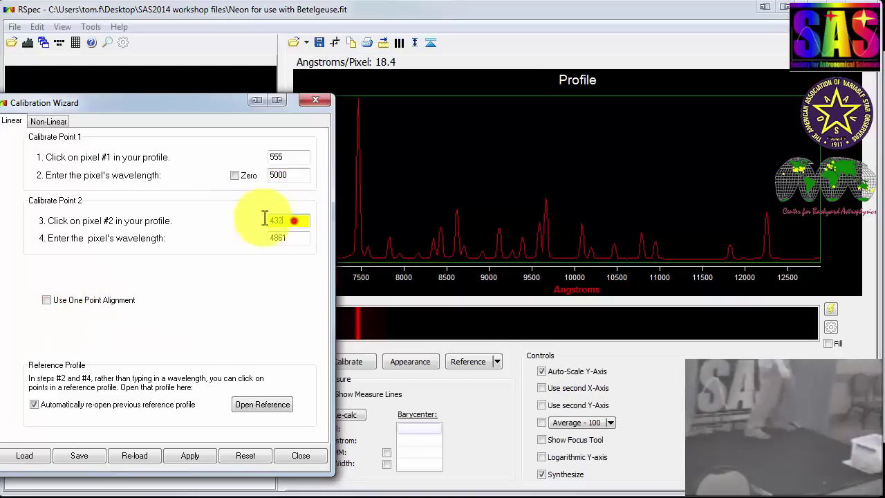
click(766, 223)
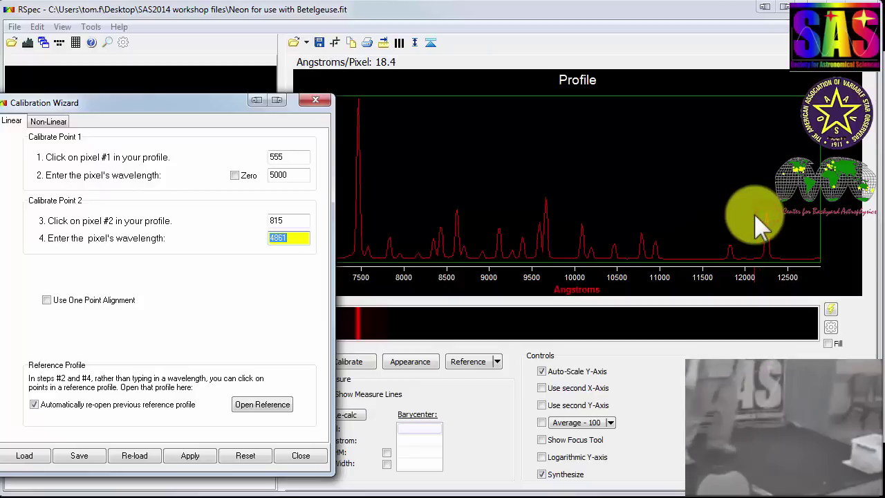
text(7200)
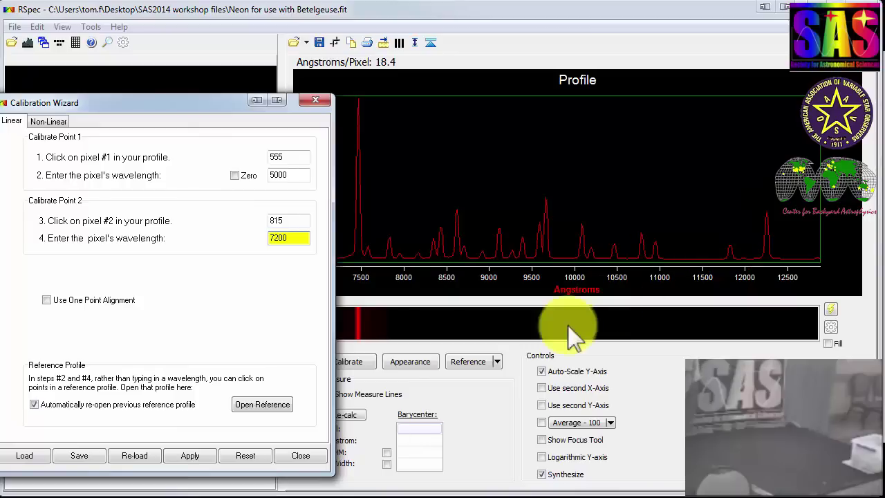
click(204, 459)
click(320, 455)
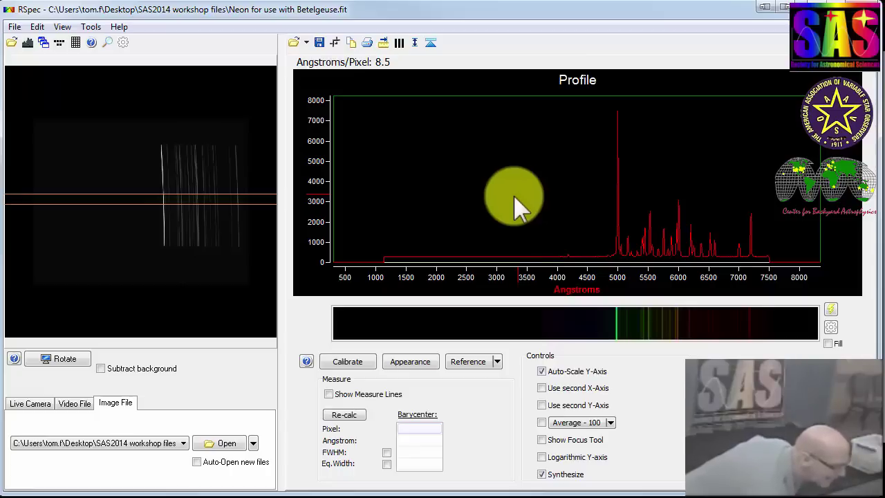
Reopen Betelgeuse.fit under the neon calibration and narrow the extraction band slightly around its spectrum
click(253, 445)
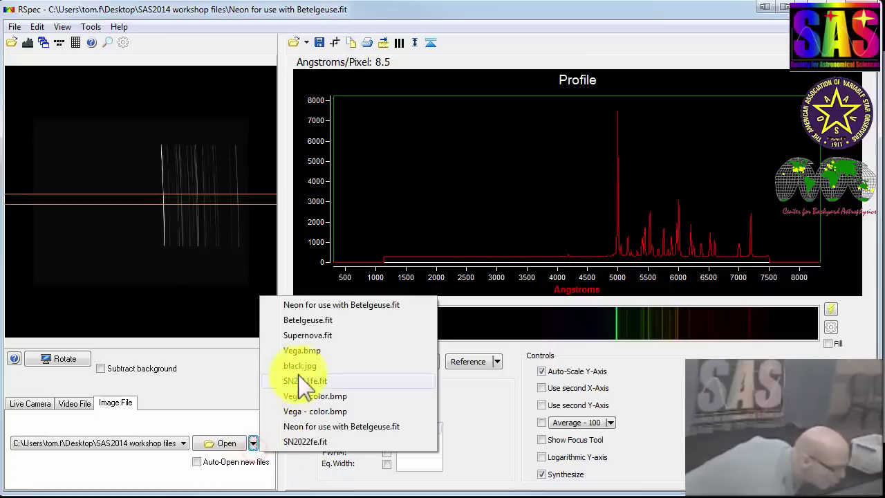
click(312, 321)
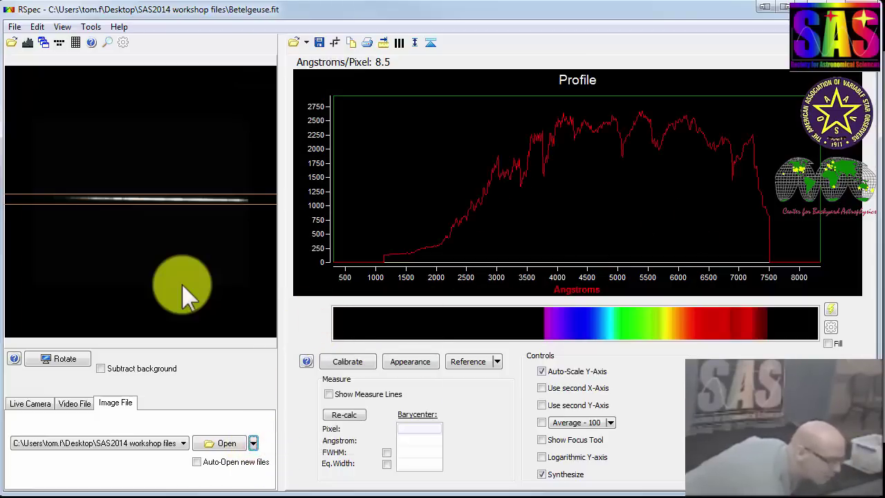
click(179, 266)
drag(184, 283, 200, 266)
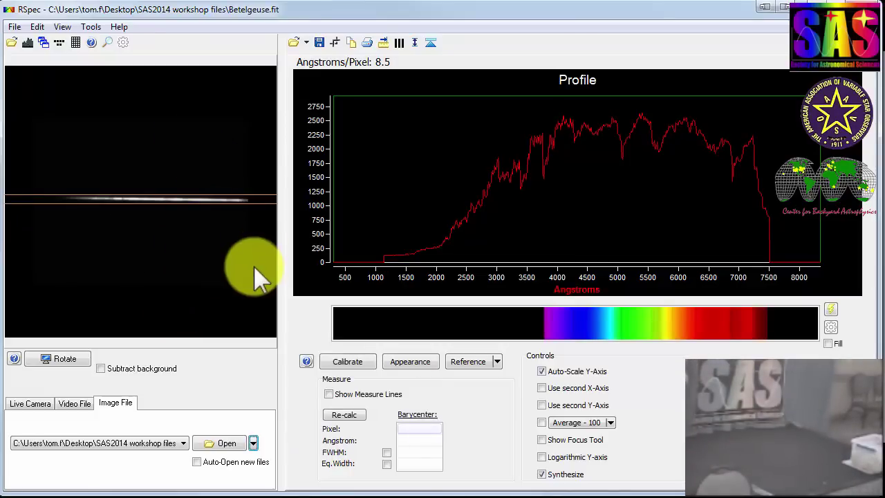
Reopen Neon for use with Betelgeuse.fit and keep the same extraction band across its emission lines
click(253, 443)
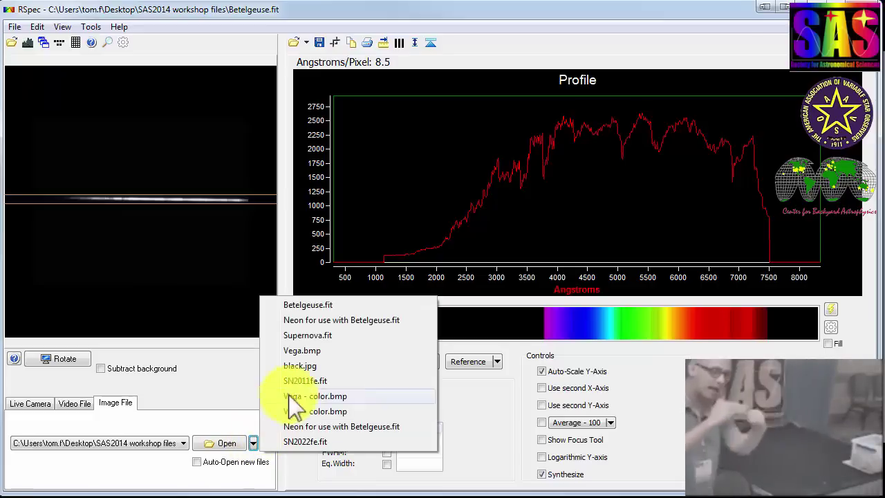
click(335, 324)
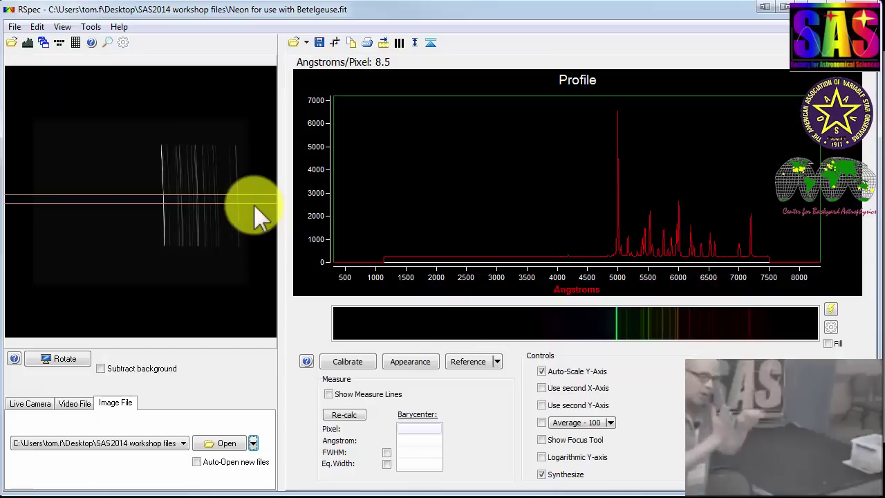
mouse_move(257, 198)
mouse_down()
mouse_move(256, 208)
mouse_move(258, 198)
mouse_up()
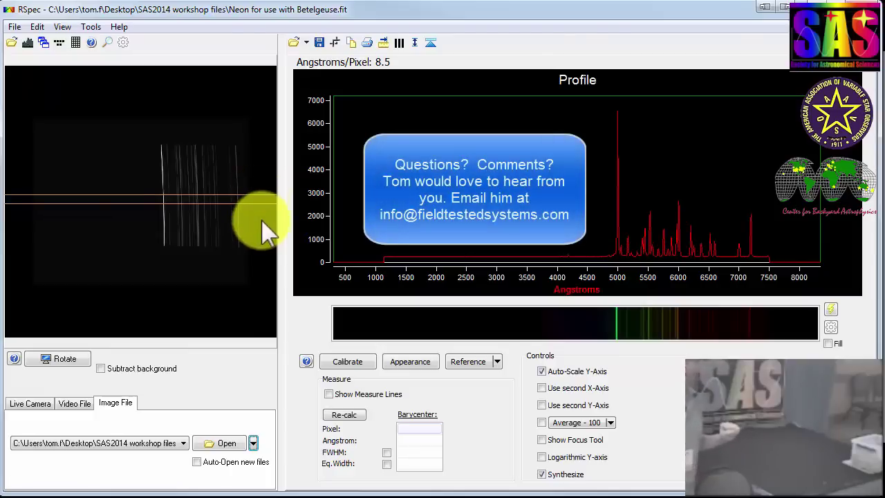